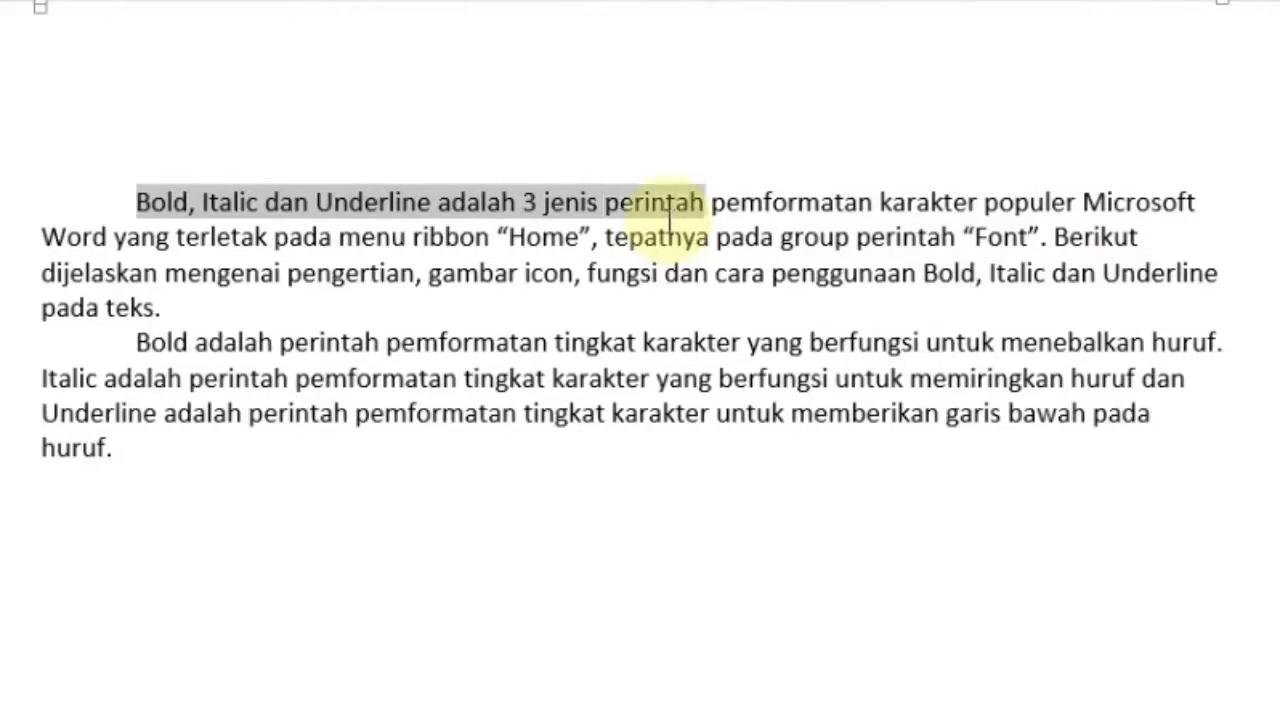
# Extend the selection word by word along the first line through "karakter", and clear the selection.
pyautogui.hotkey('ctrl', 'shift', 'Right')
pyautogui.hotkey('ctrl', 'shift', 'Right')
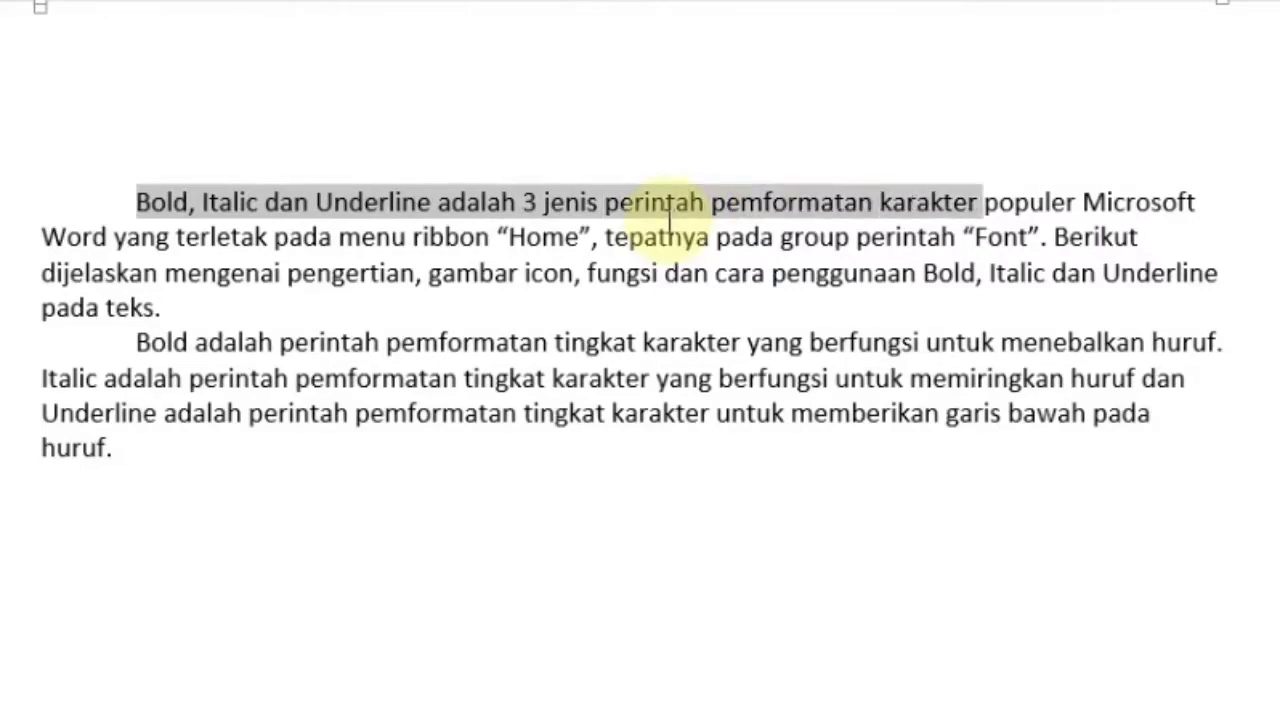
pyautogui.press('Left')
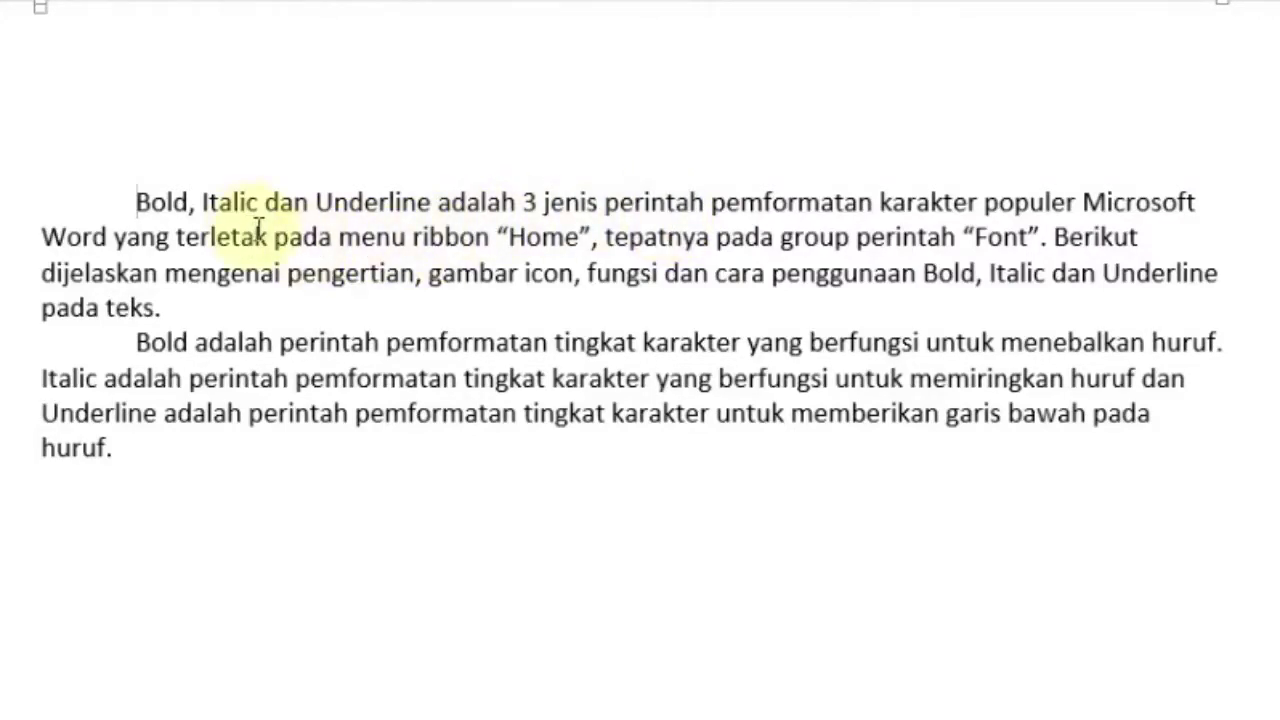
# Make the word "Bold" at the start of the first paragraph bold.
pyautogui.click(139, 201)
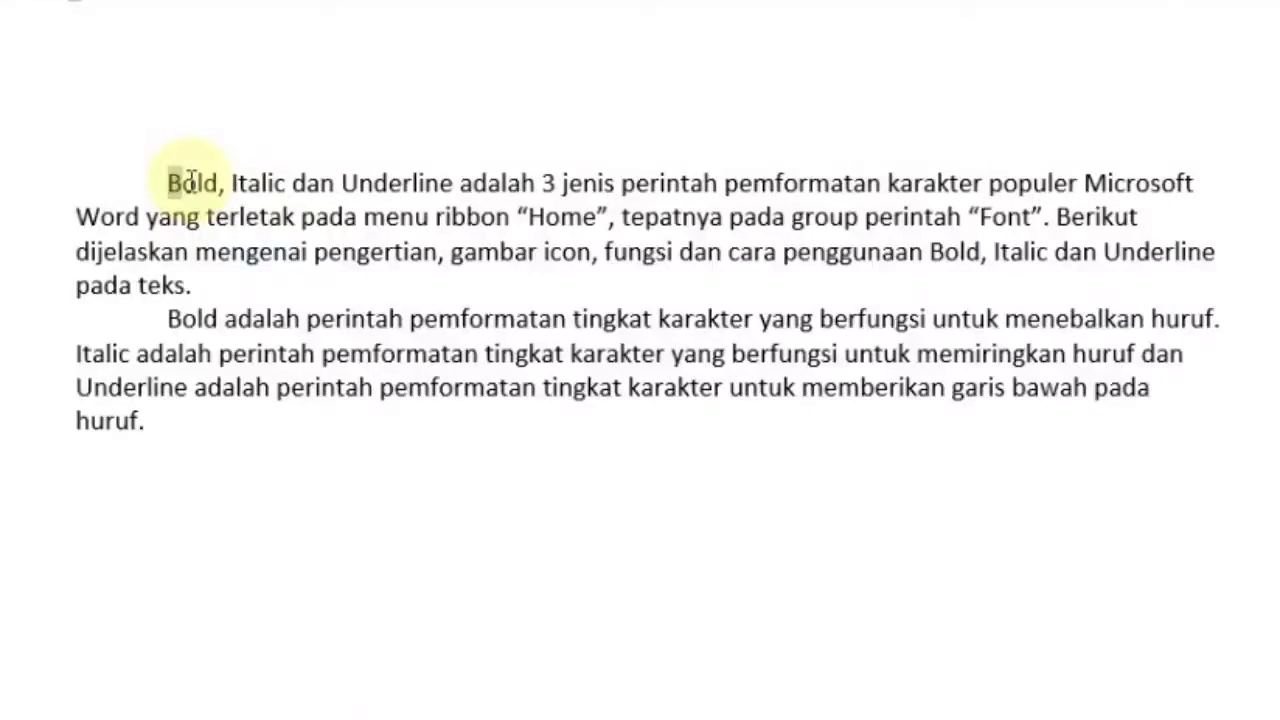
pyautogui.moveTo(191, 181); pyautogui.dragTo(278, 181)
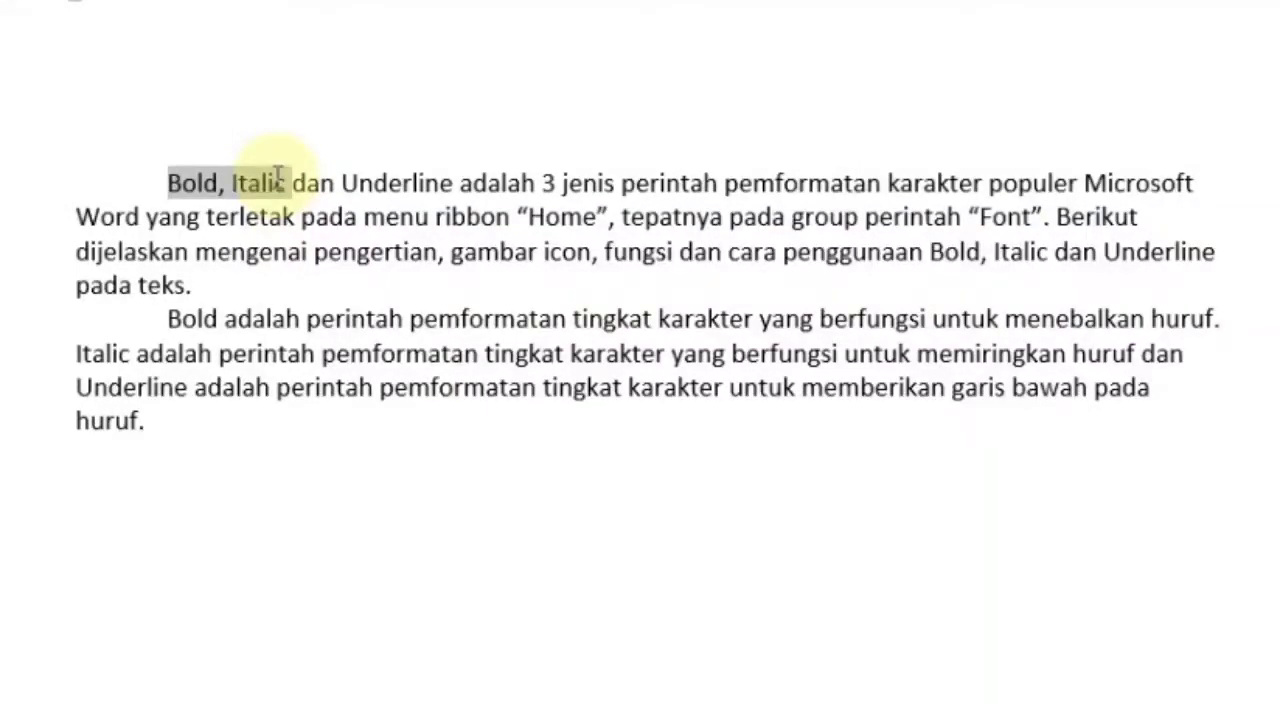
pyautogui.moveTo(278, 181); pyautogui.dragTo(221, 183)
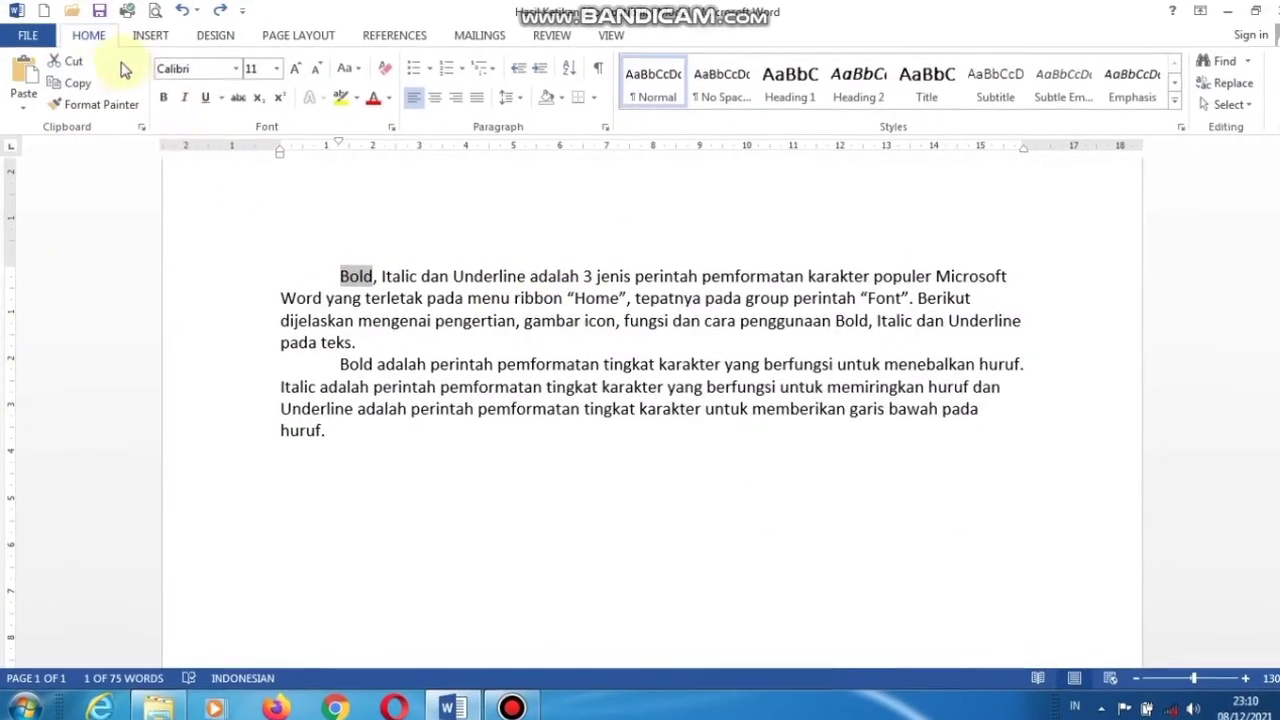
pyautogui.click(145, 37)
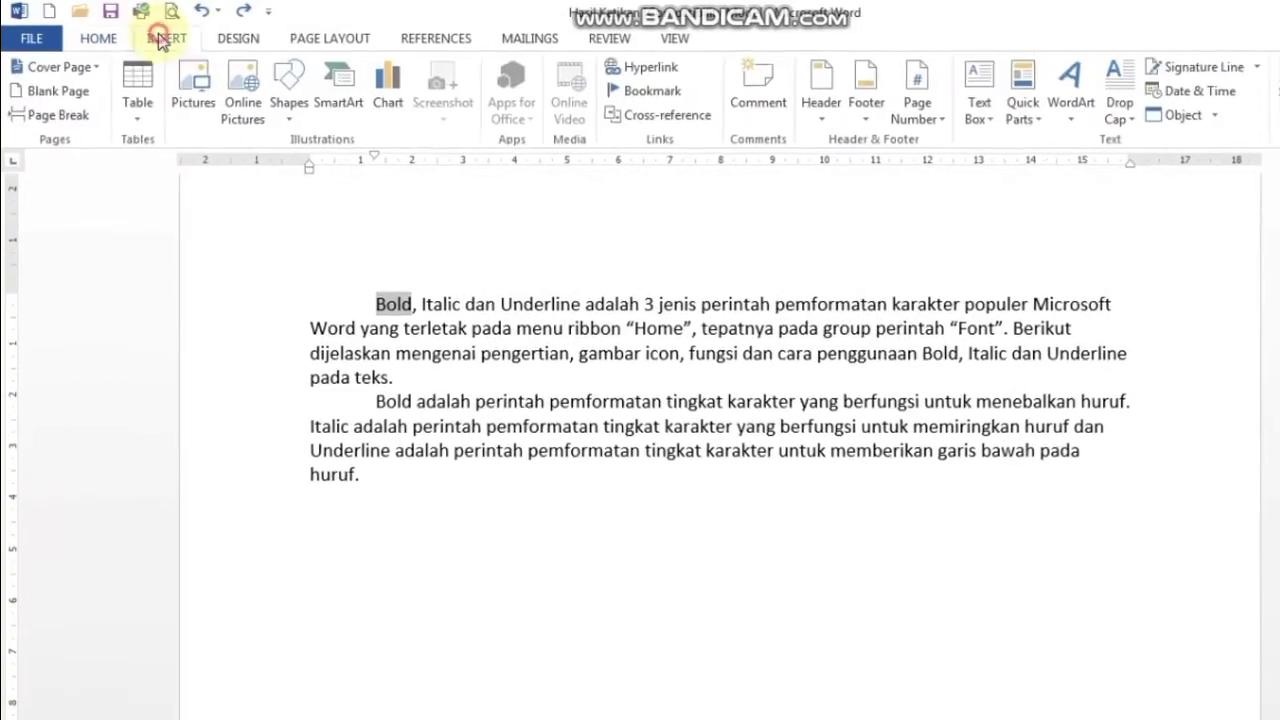
pyautogui.click(238, 38)
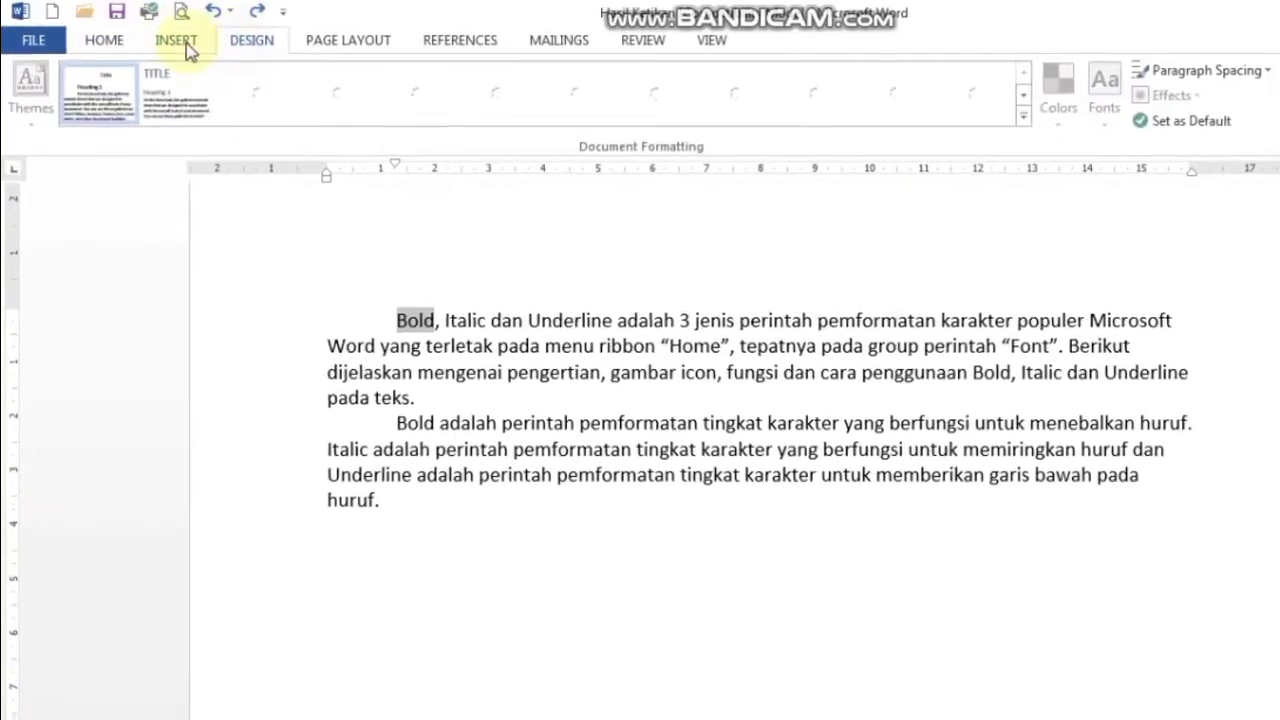
pyautogui.click(362, 50)
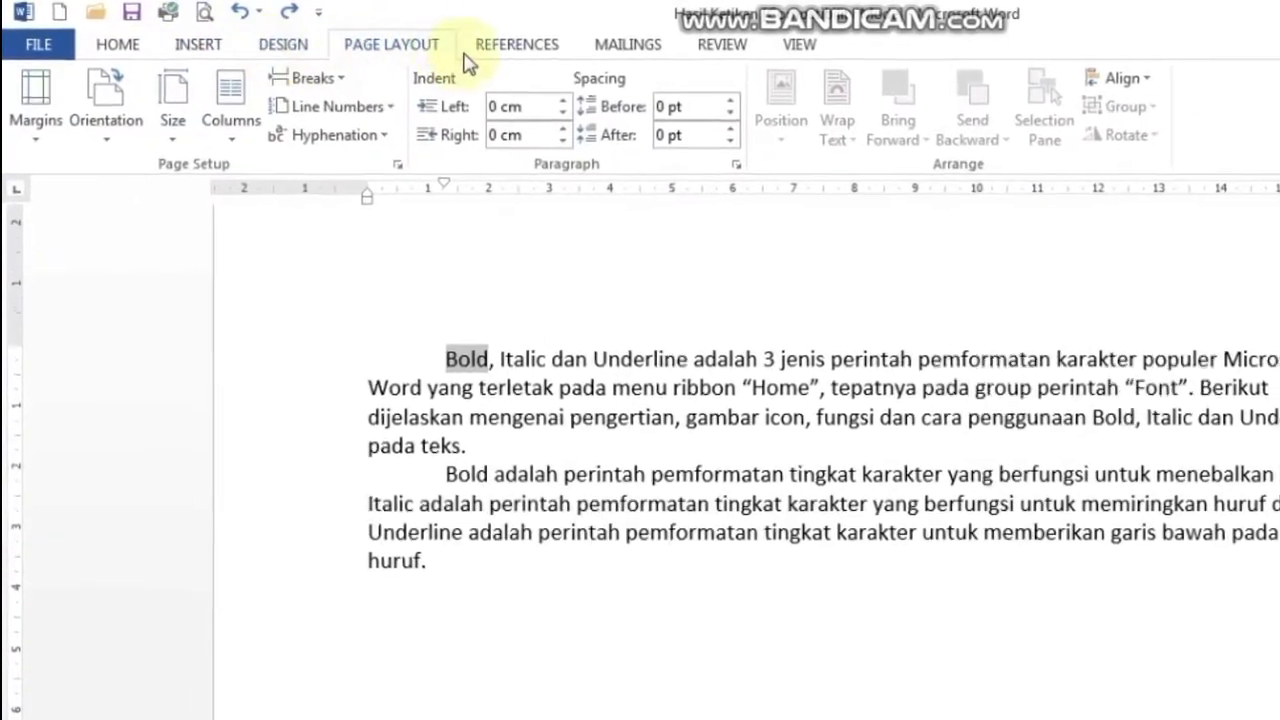
pyautogui.click(520, 52)
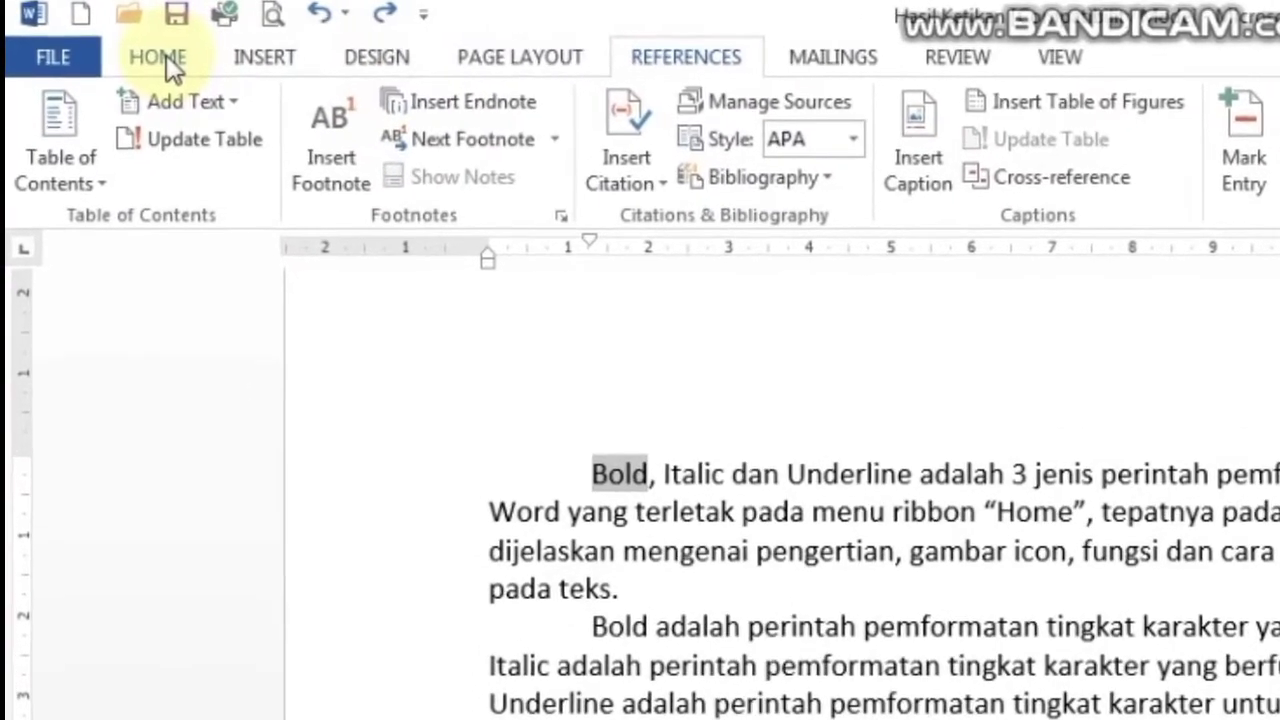
pyautogui.click(155, 56)
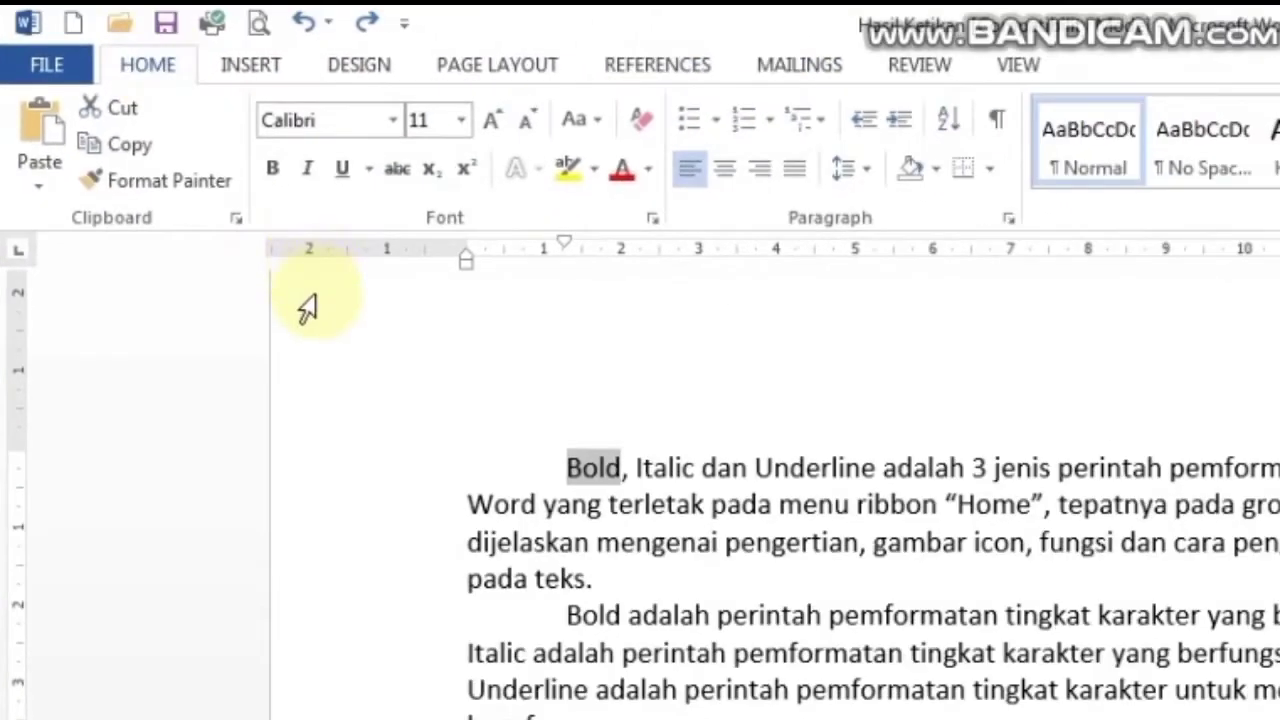
pyautogui.click(274, 180)
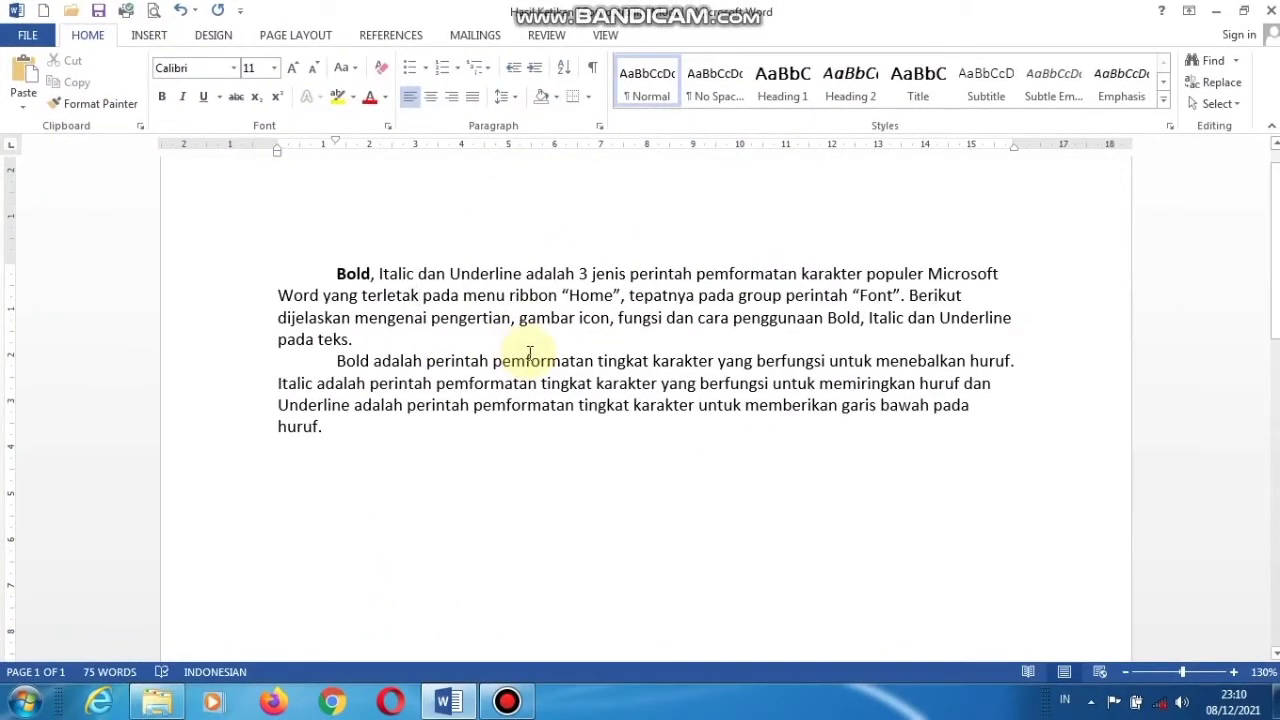
# Remove the bold formatting from the first paragraph's opening word "Bold" and apply it again.
pyautogui.doubleClick(357, 276)
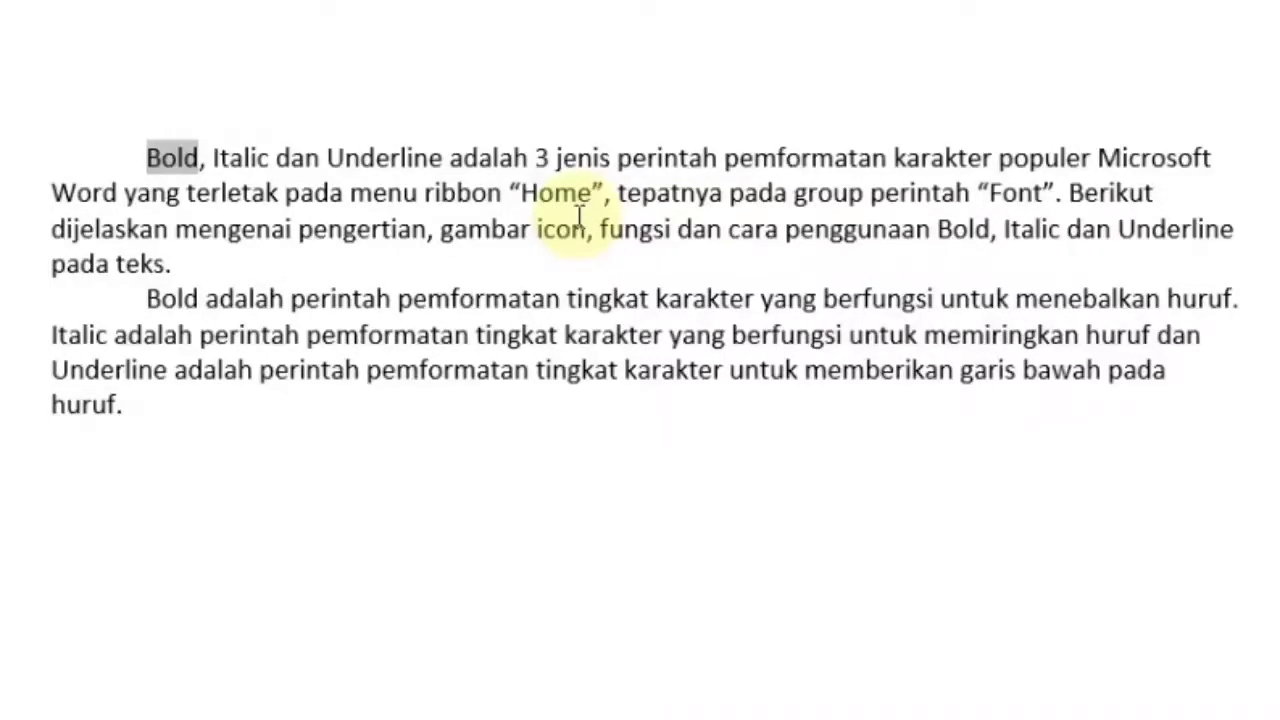
pyautogui.hotkey('ctrl', 'b')
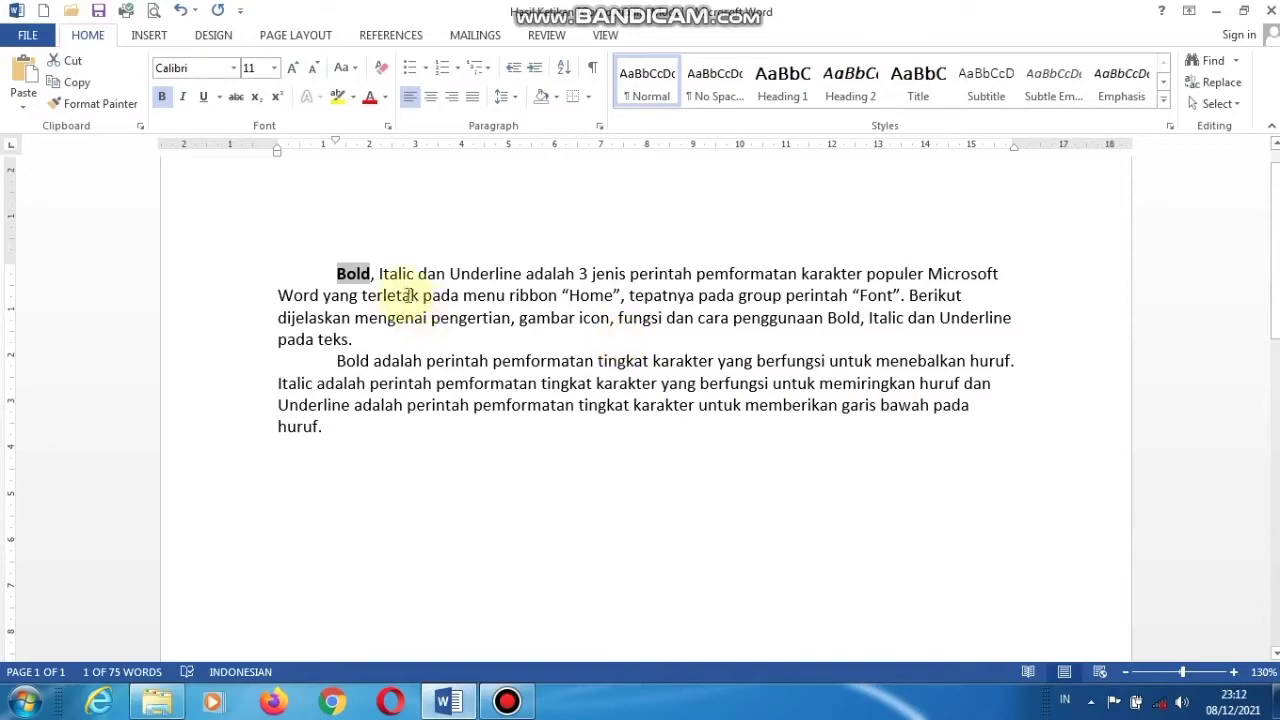
pyautogui.click(358, 292)
pyautogui.doubleClick(352, 274)
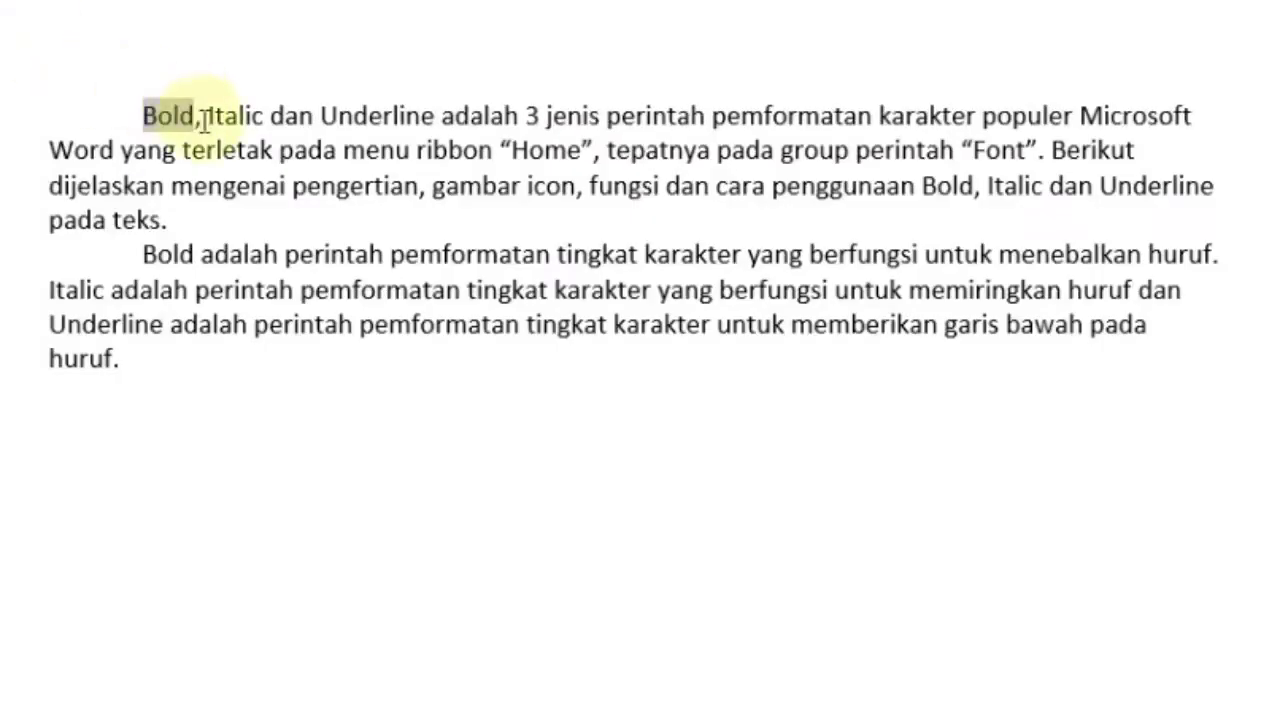
pyautogui.hotkey('ctrl', 'b')
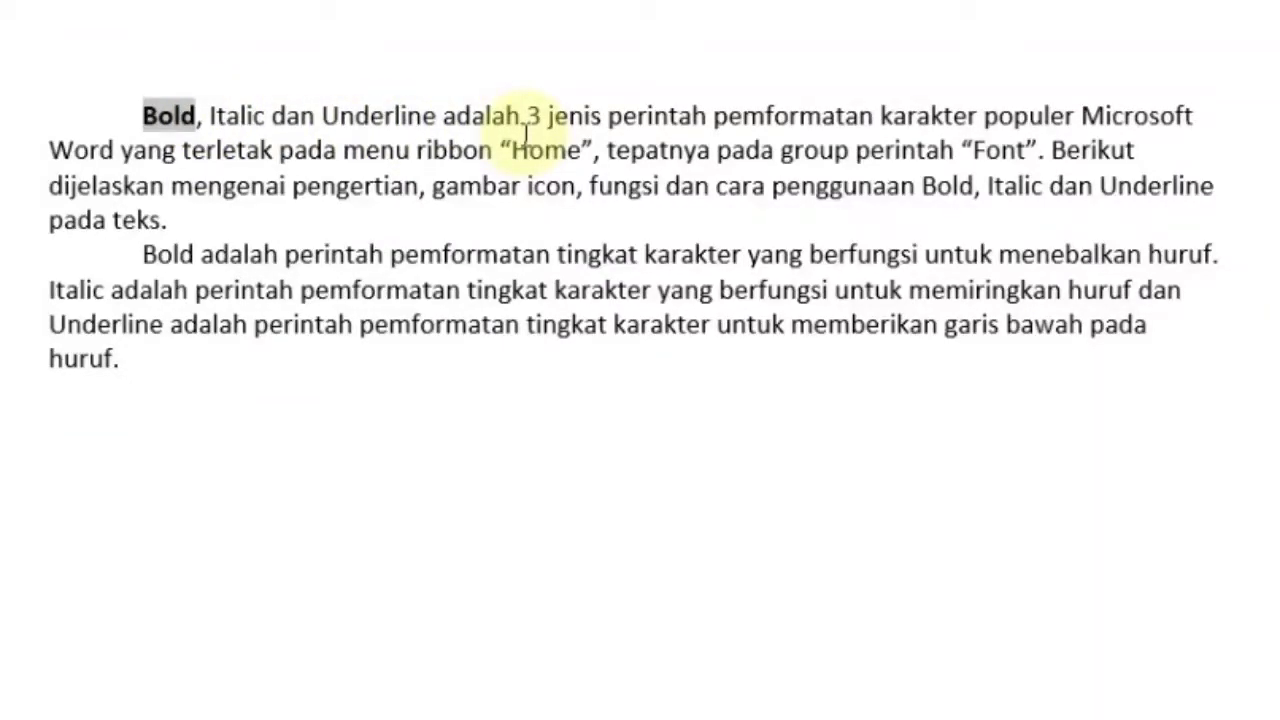
pyautogui.hotkey('ctrl', 'b')
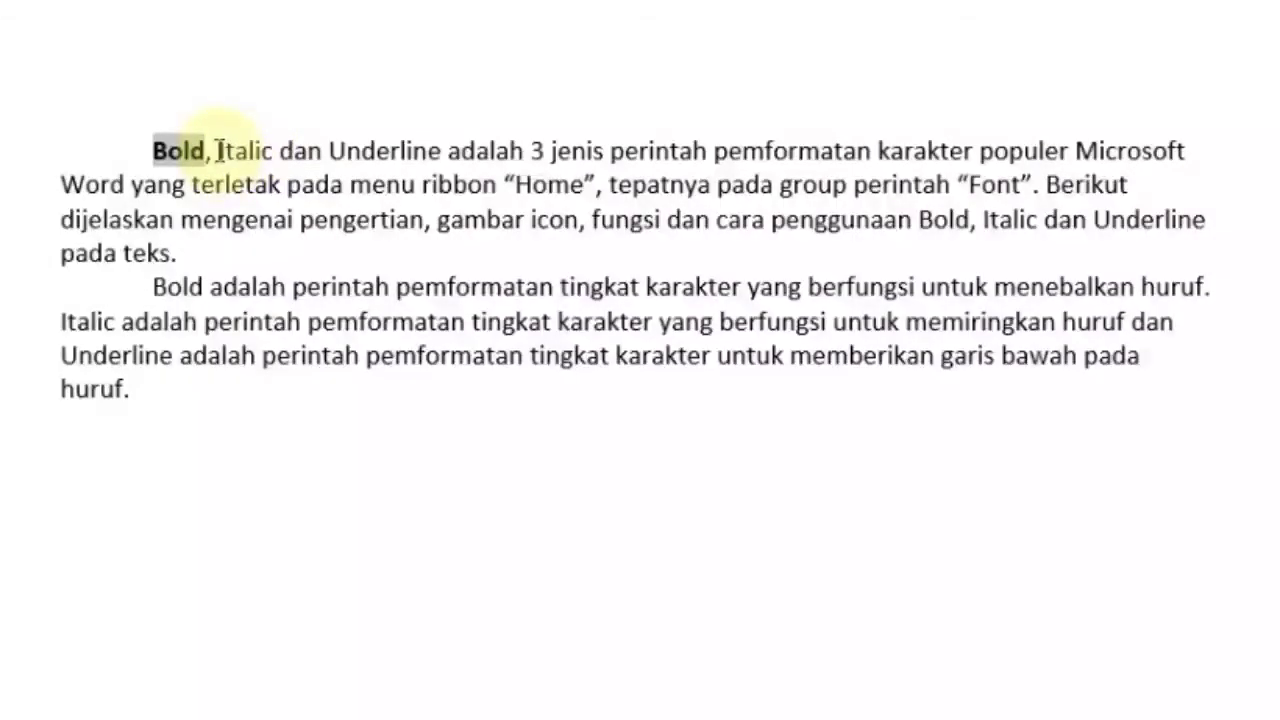
# Italicize the word "Italic" in the first line of the first paragraph.
pyautogui.click(218, 152)
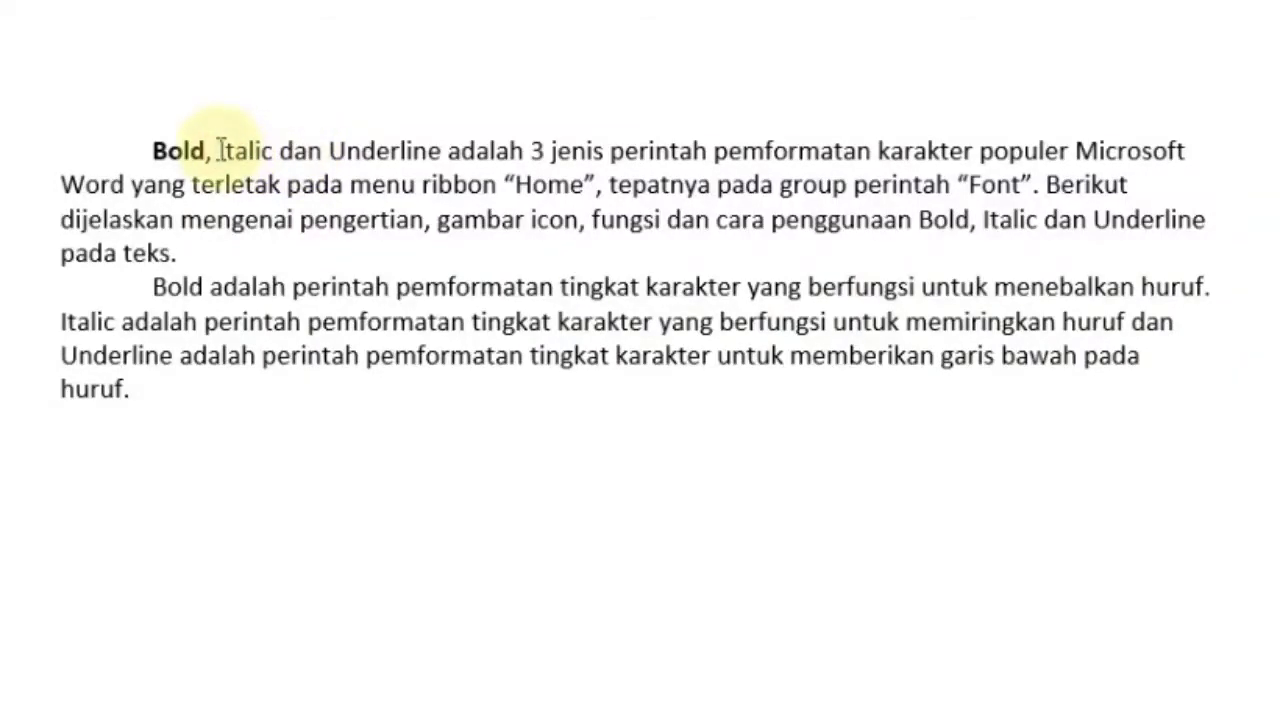
pyautogui.moveTo(220, 152); pyautogui.dragTo(272, 151)
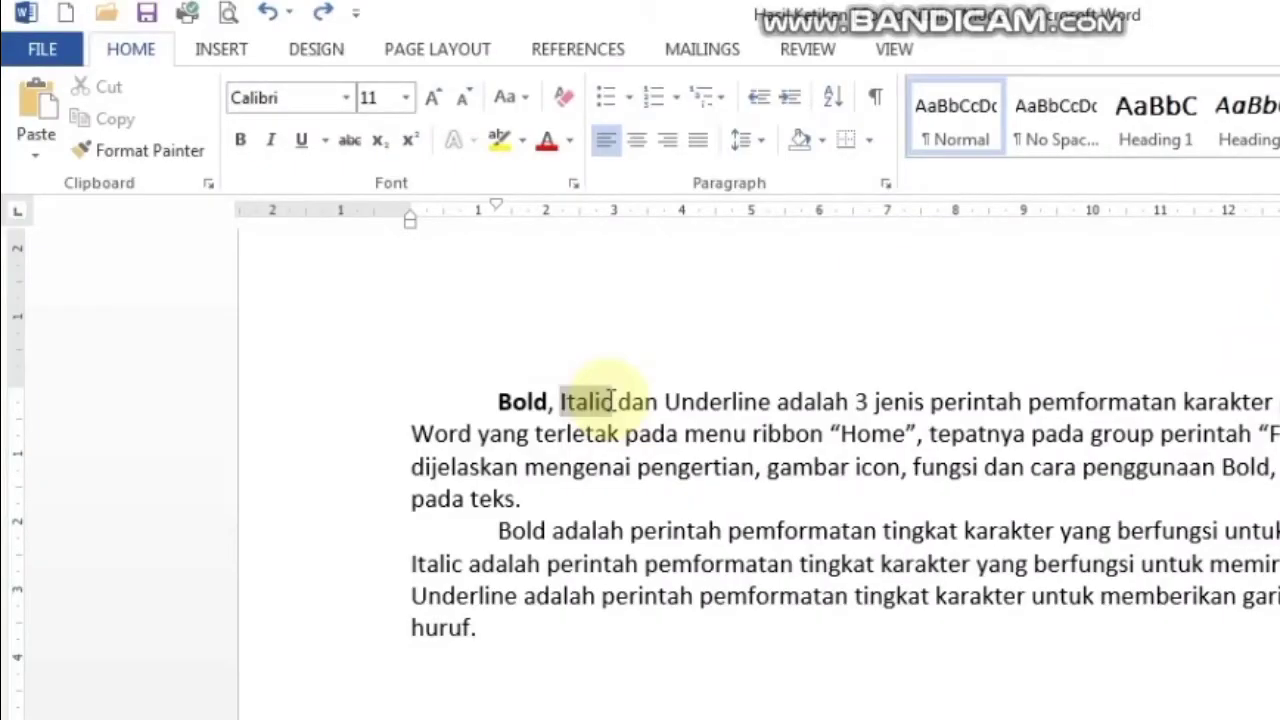
pyautogui.moveTo(613, 401); pyautogui.dragTo(614, 401)
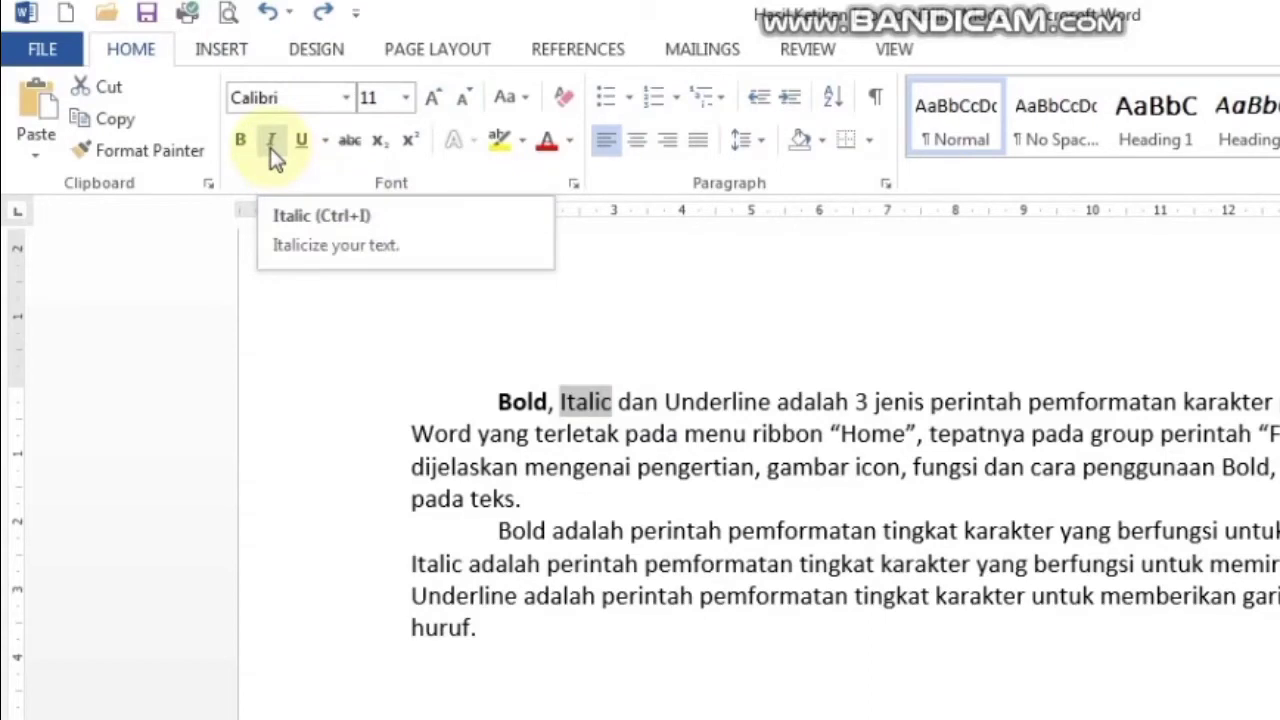
pyautogui.click(270, 148)
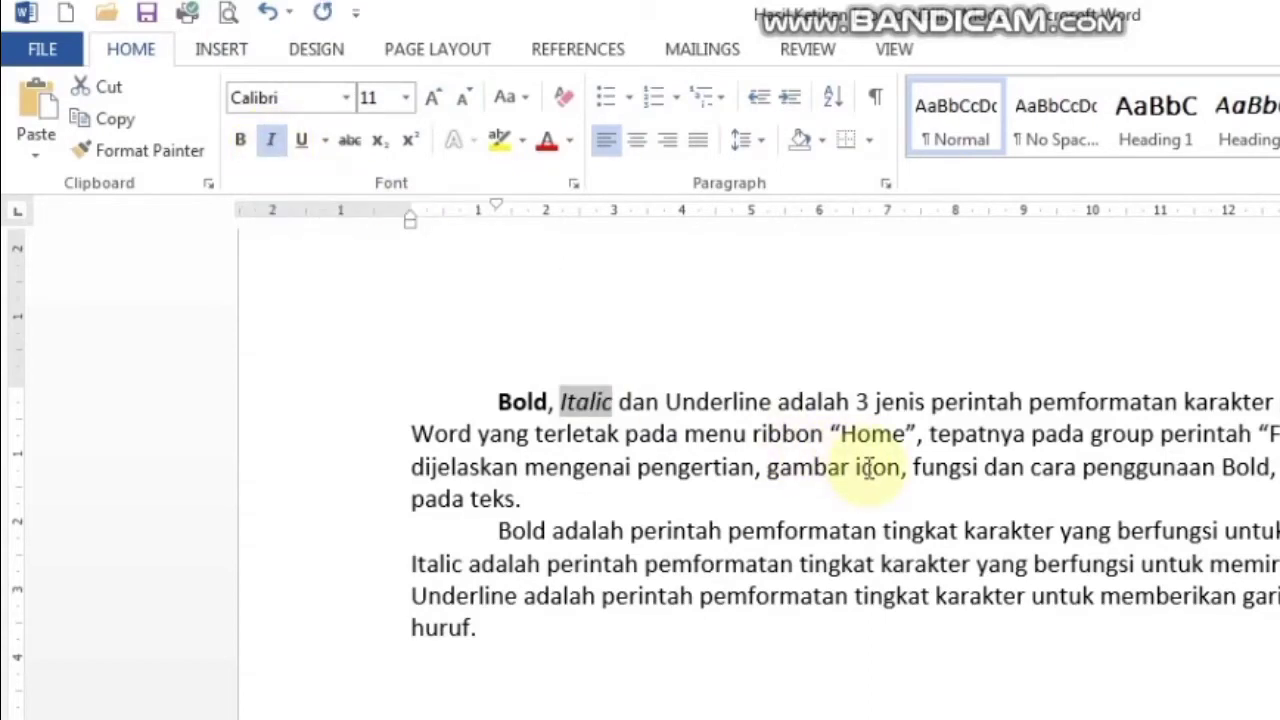
# Undo the italic formatting on the word "Italic" and apply it again.
pyautogui.hotkey('ctrl', 'z')
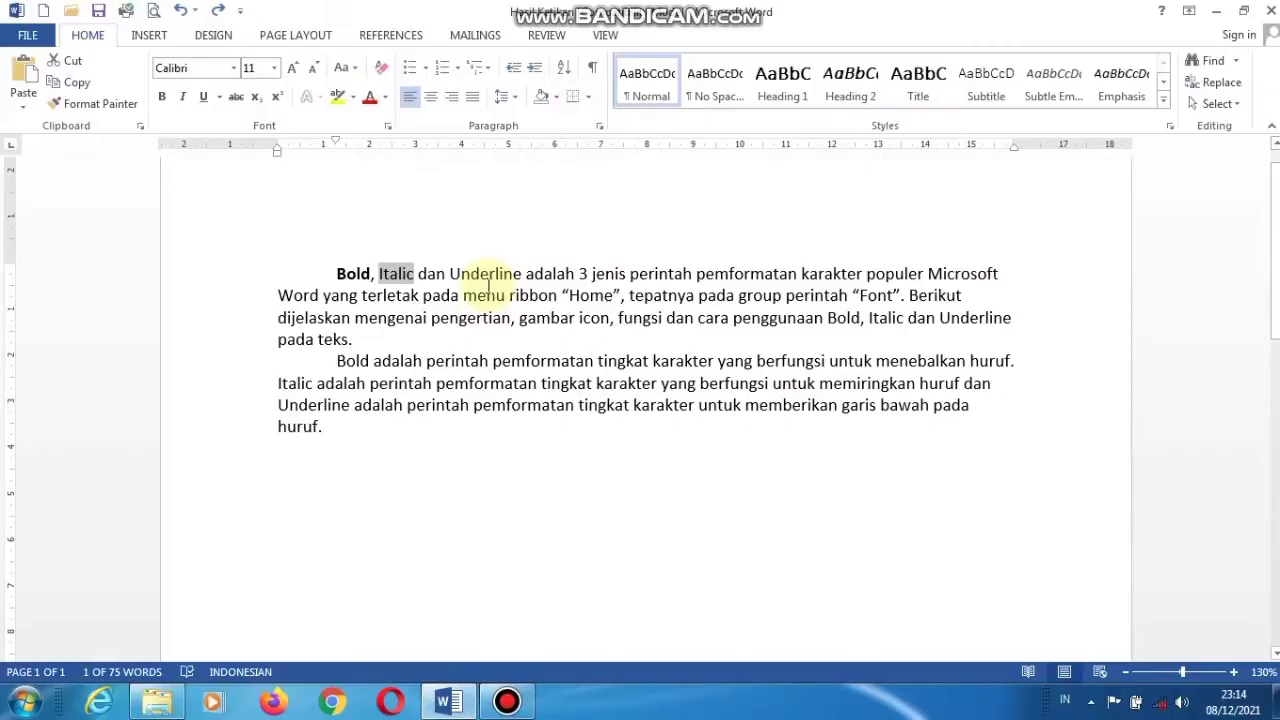
pyautogui.hotkey('ctrl', 'i')
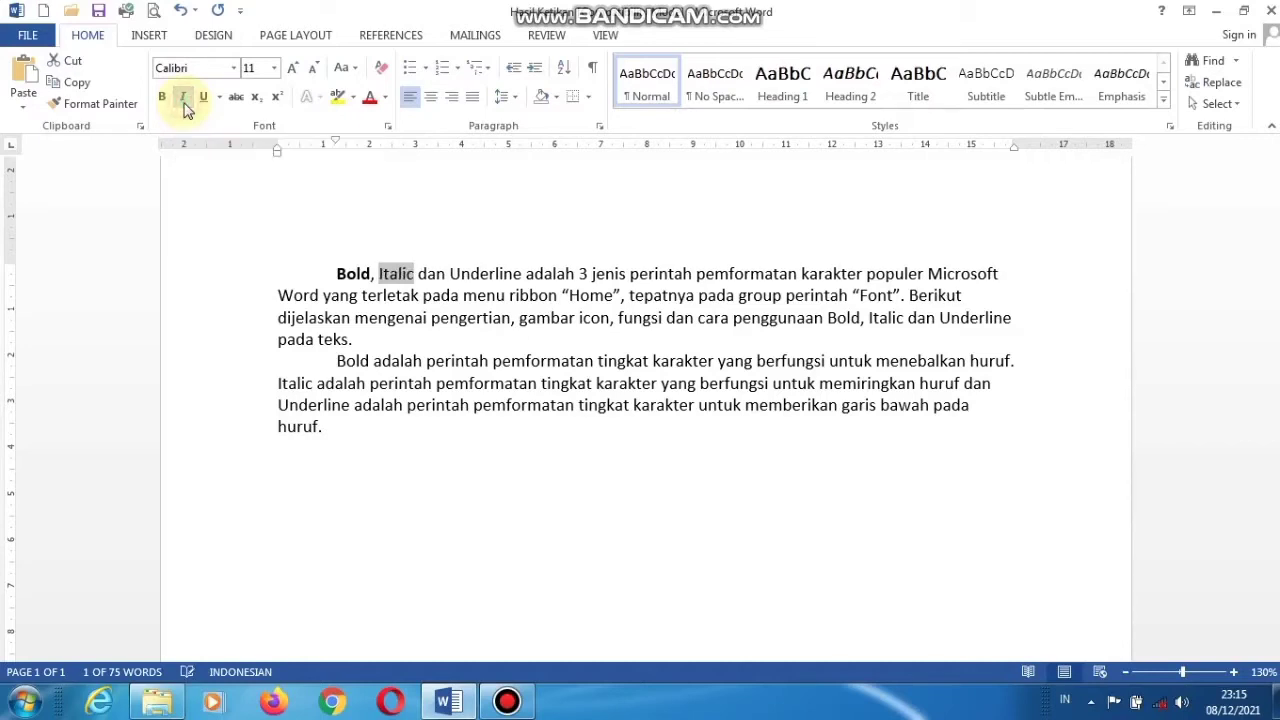
pyautogui.press('Right')
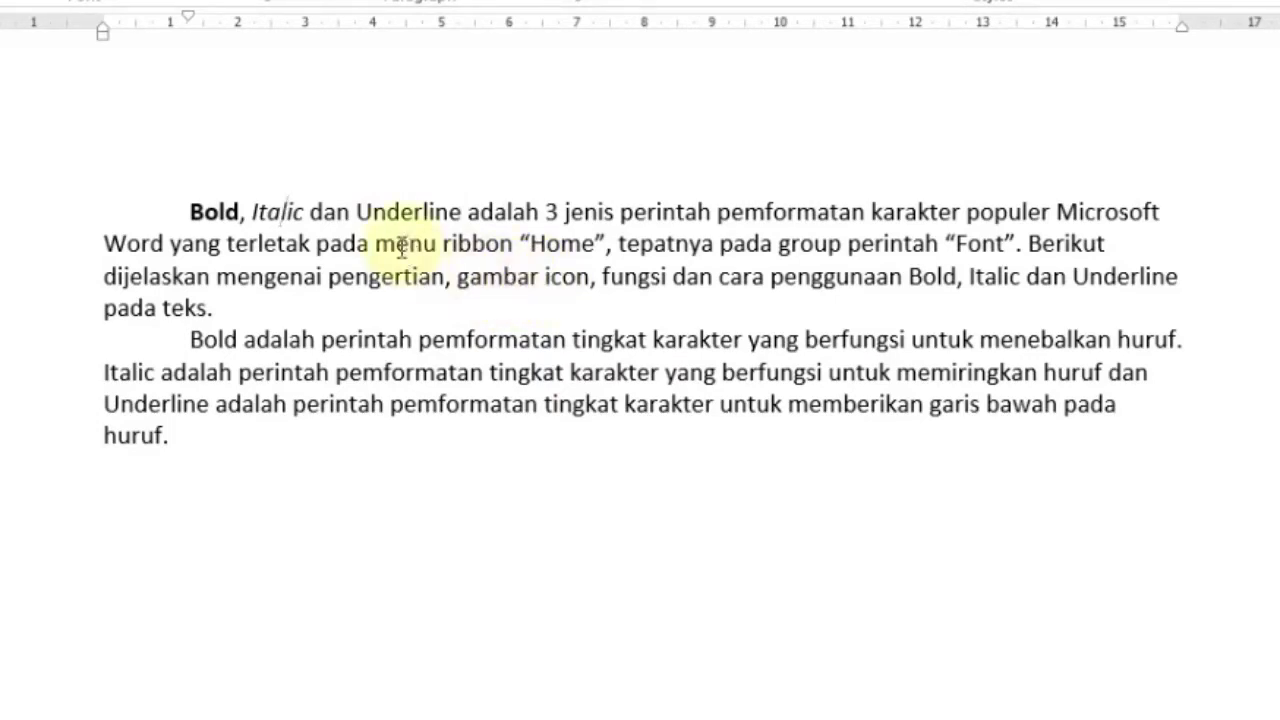
# Underline the word "Underline" in the first line of the first paragraph.
pyautogui.click(357, 212)
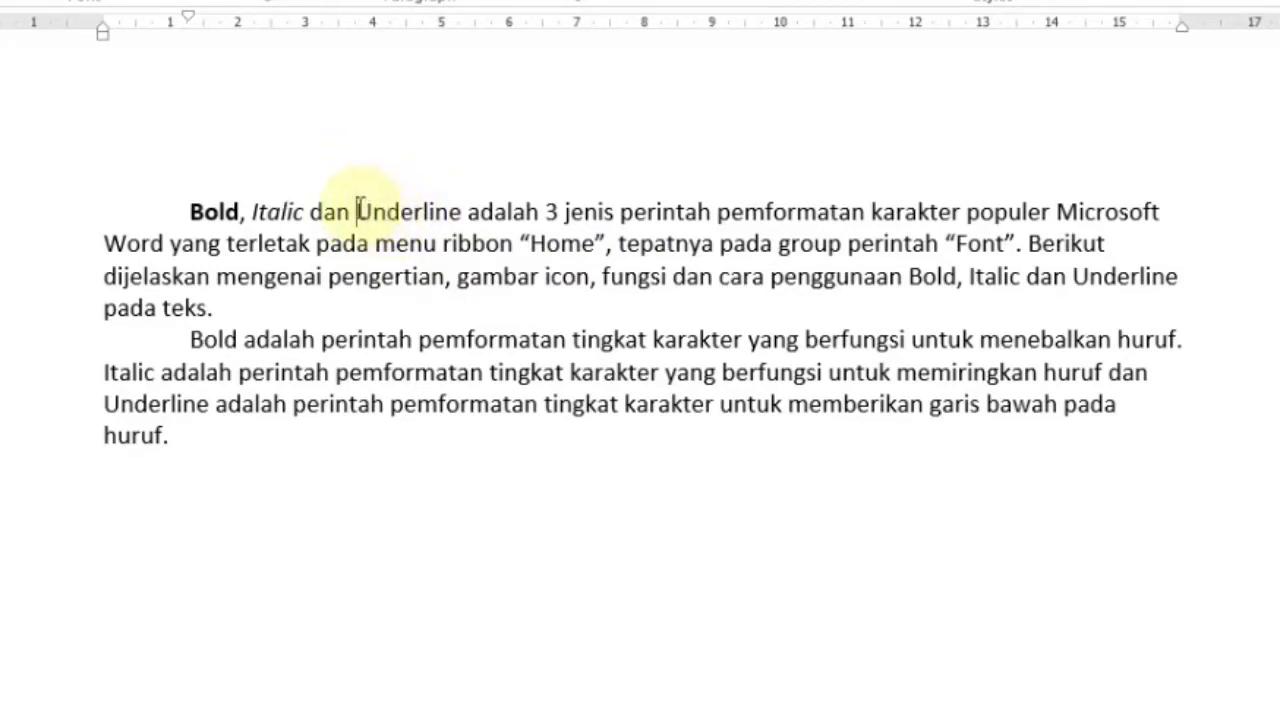
pyautogui.moveTo(357, 210); pyautogui.dragTo(459, 211)
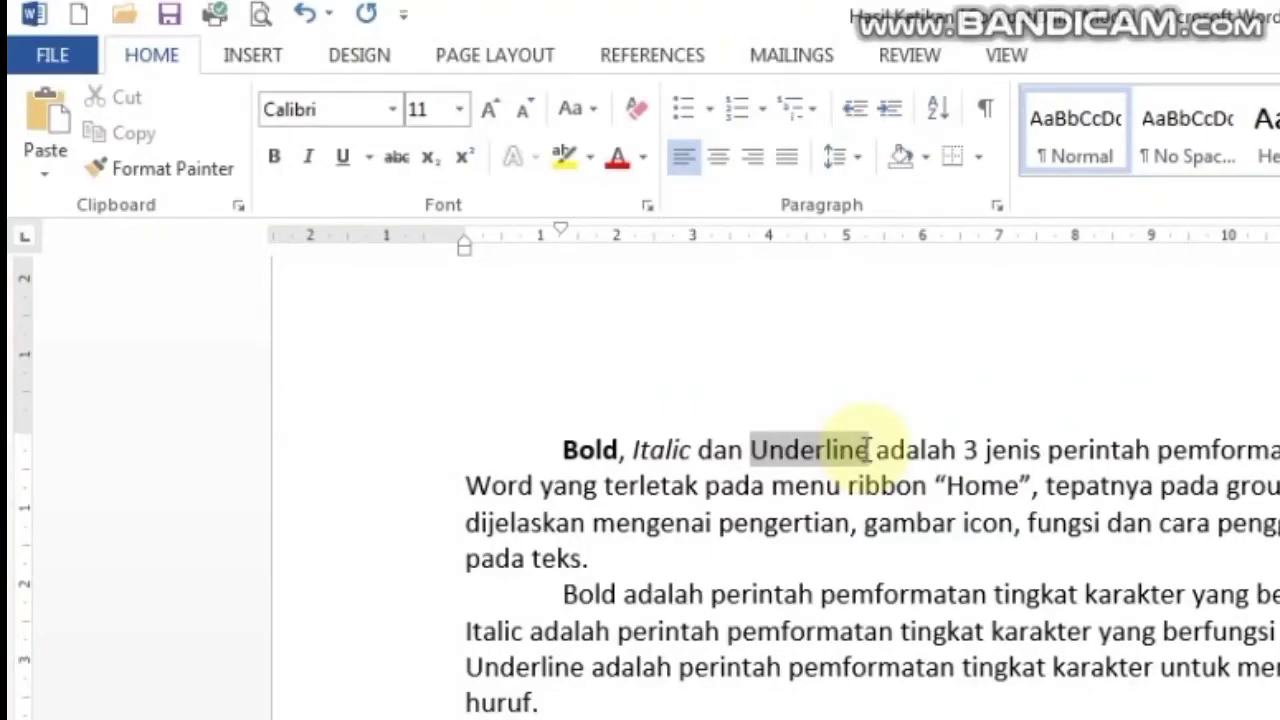
pyautogui.moveTo(870, 449); pyautogui.dragTo(872, 449)
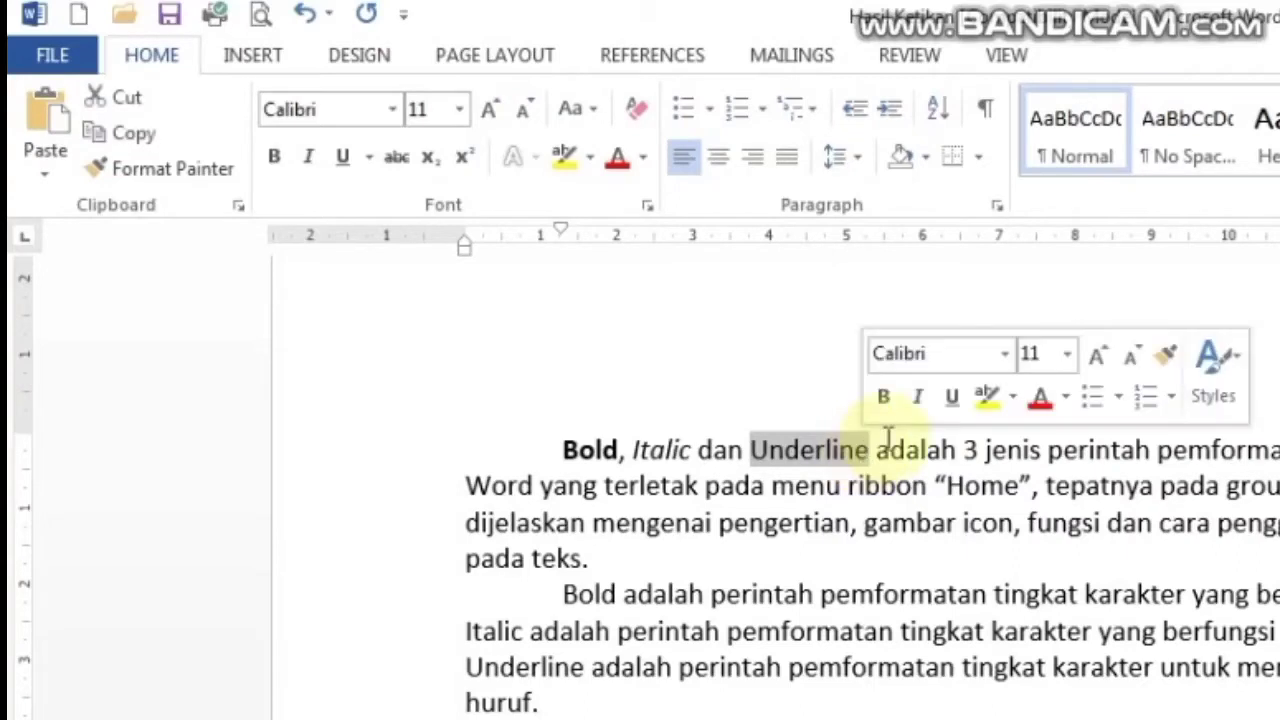
pyautogui.click(343, 168)
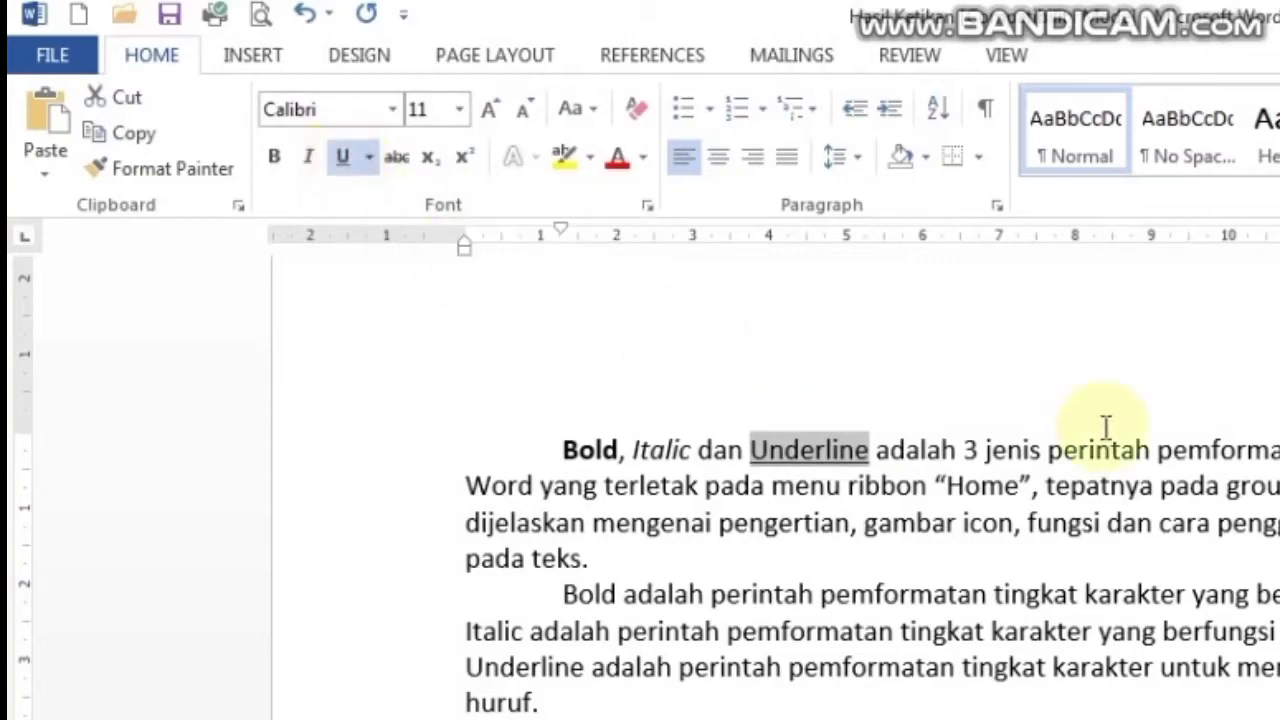
pyautogui.click(1005, 590)
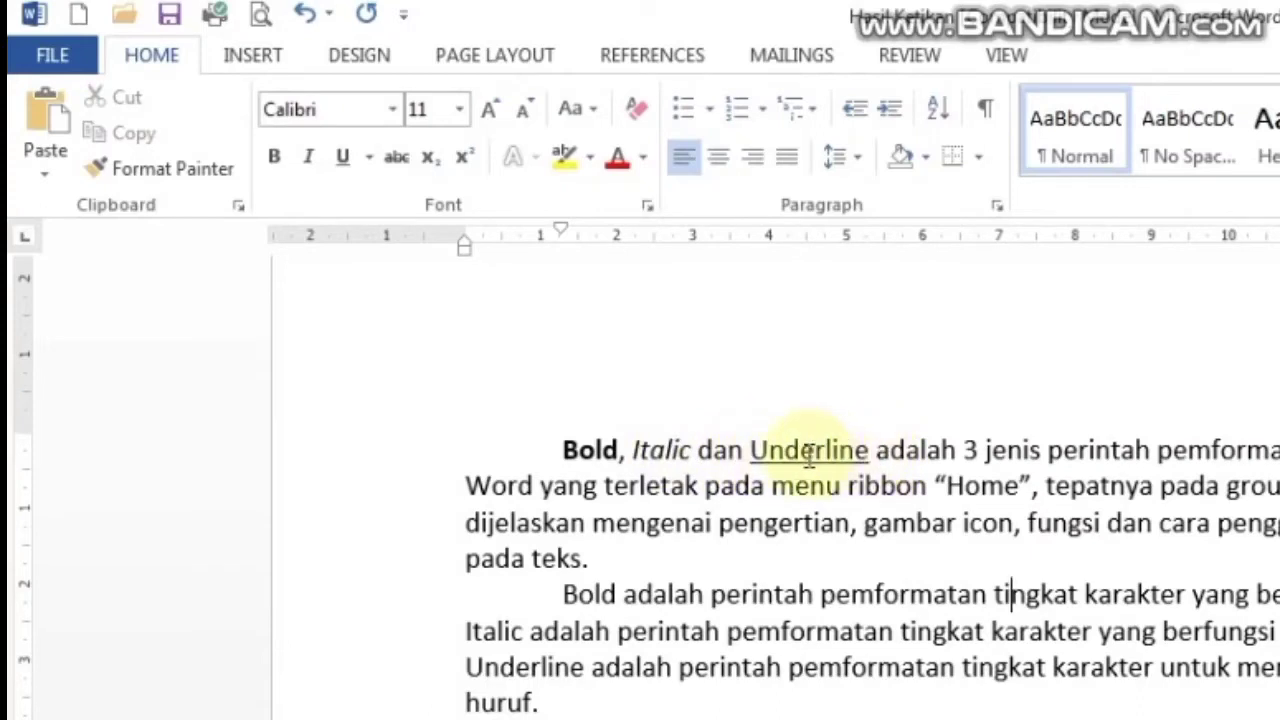
# Remove the underline from the word "Underline" in the first line and apply it again.
pyautogui.moveTo(752, 452); pyautogui.dragTo(872, 451)
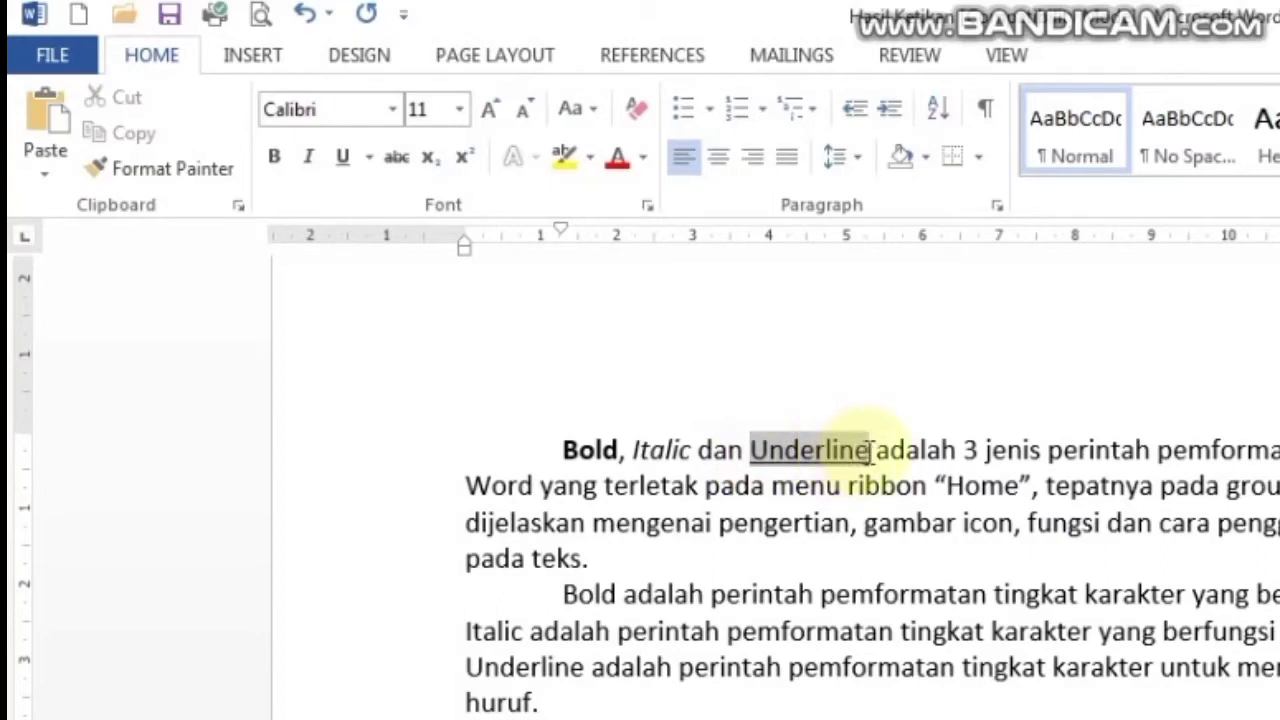
pyautogui.click(342, 160)
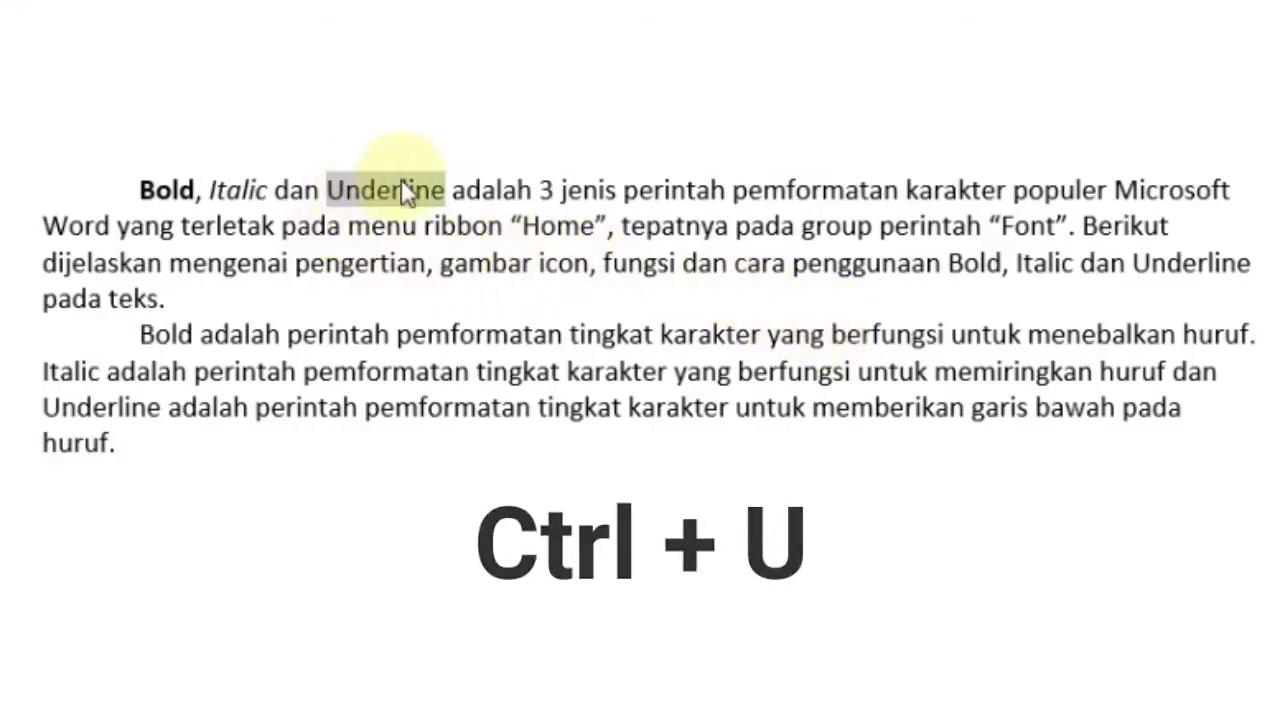
pyautogui.hotkey('ctrl', 'u')
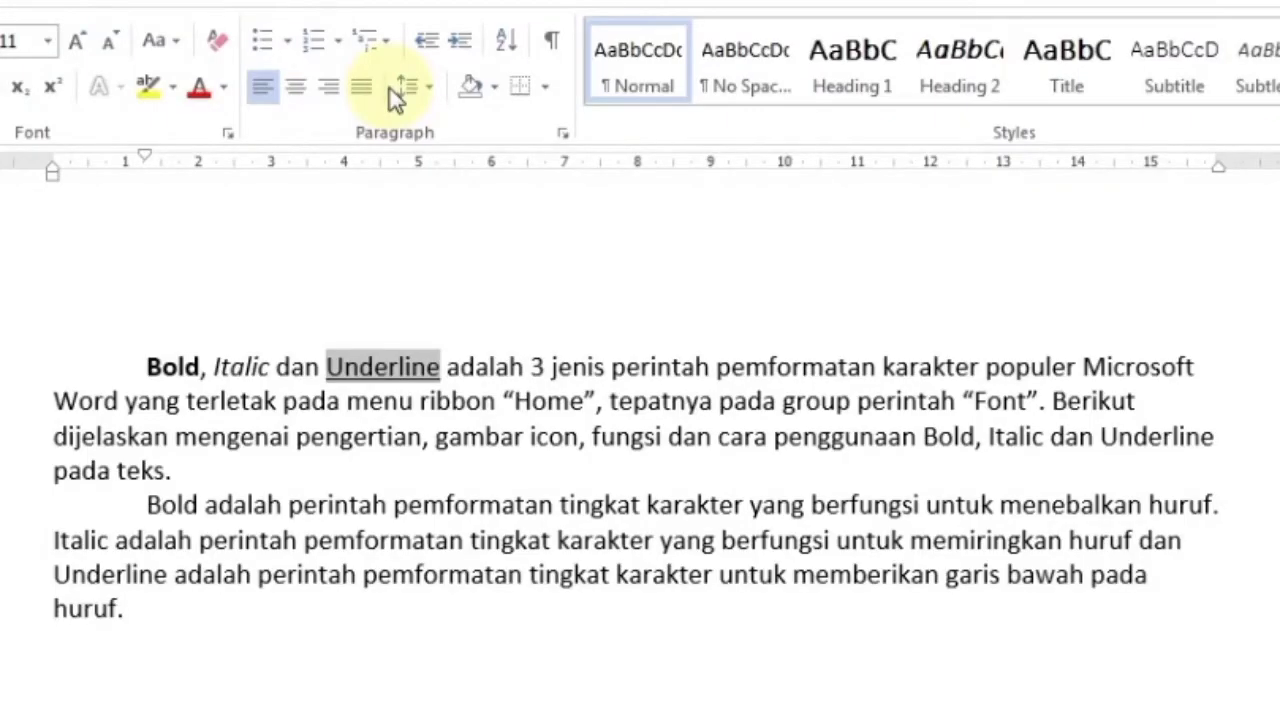
pyautogui.click(261, 86)
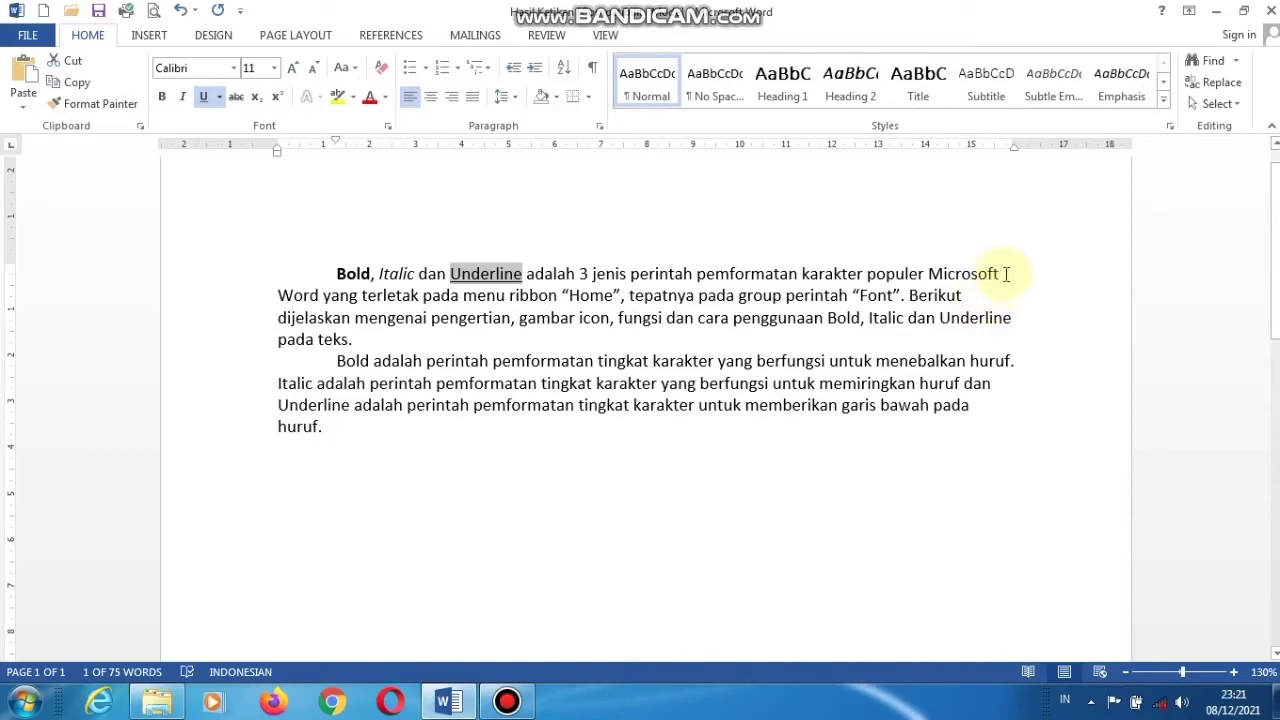
pyautogui.moveTo(1012, 143); pyautogui.dragTo(1013, 143)
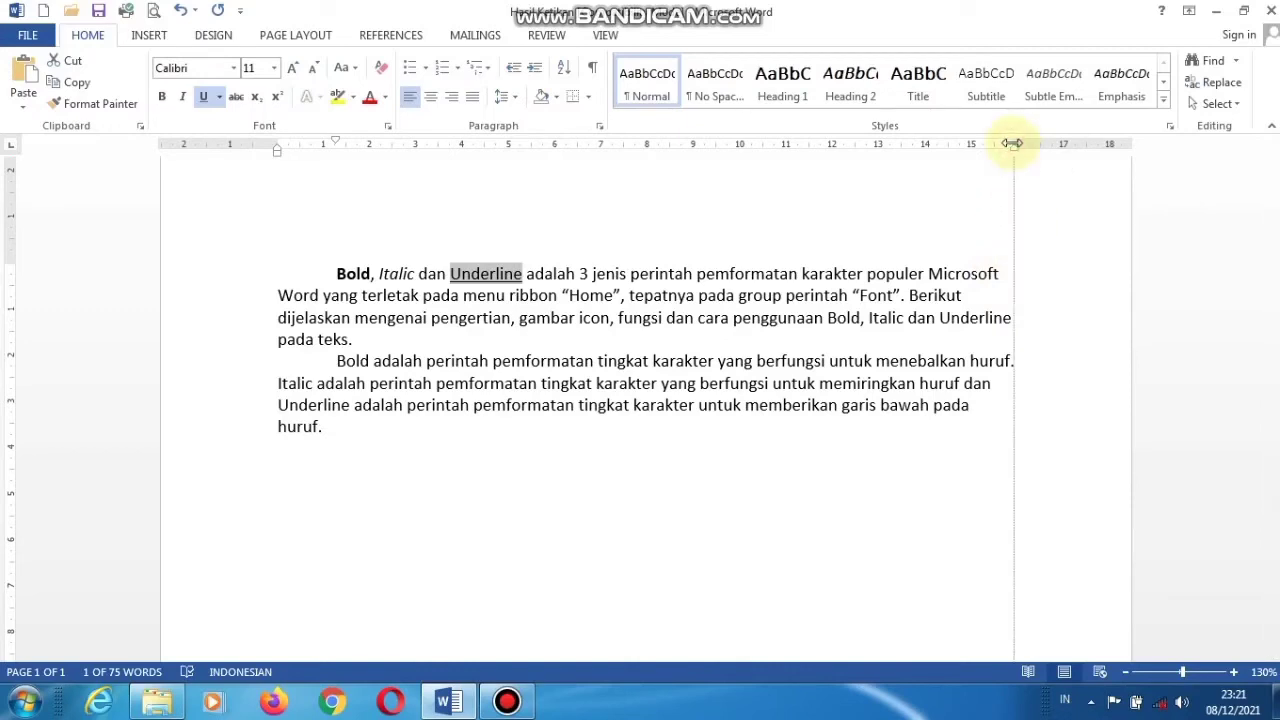
pyautogui.moveTo(1013, 143); pyautogui.dragTo(1013, 144)
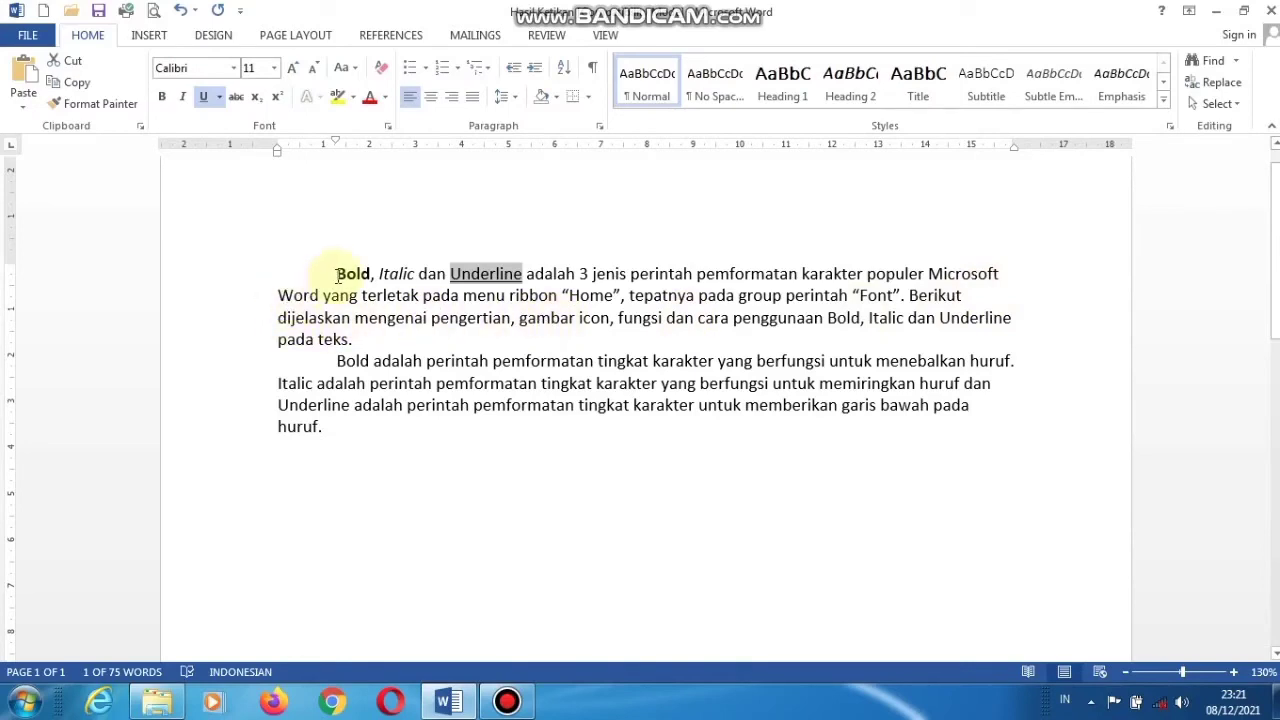
# Justify both paragraphs of the document and set them back to left alignment.
pyautogui.moveTo(336, 276); pyautogui.dragTo(592, 318)
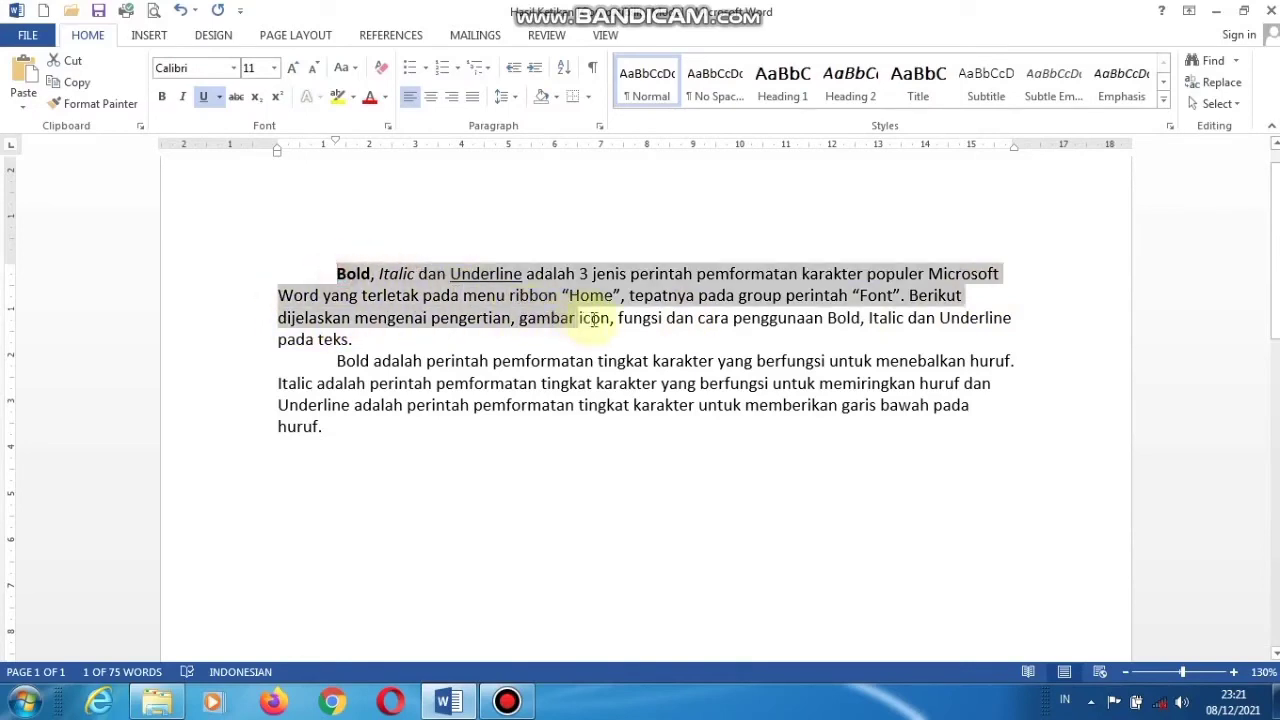
pyautogui.moveTo(568, 476); pyautogui.dragTo(1152, 640)
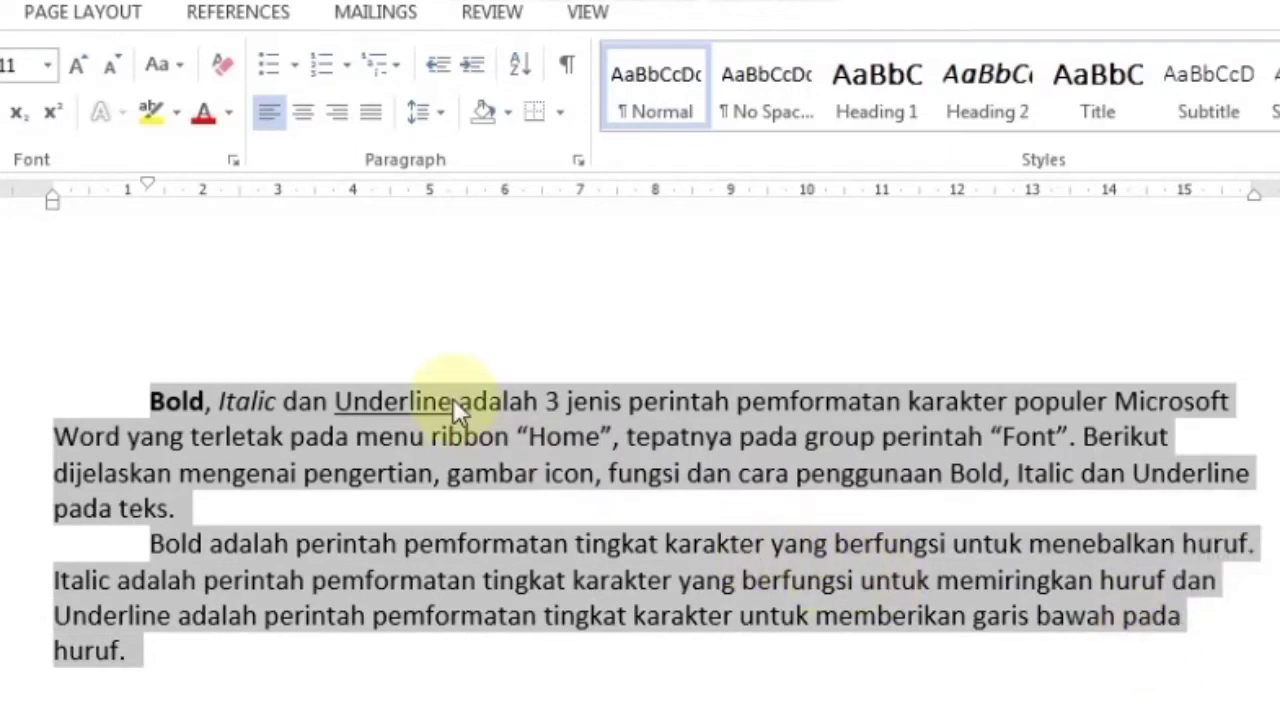
pyautogui.click(270, 116)
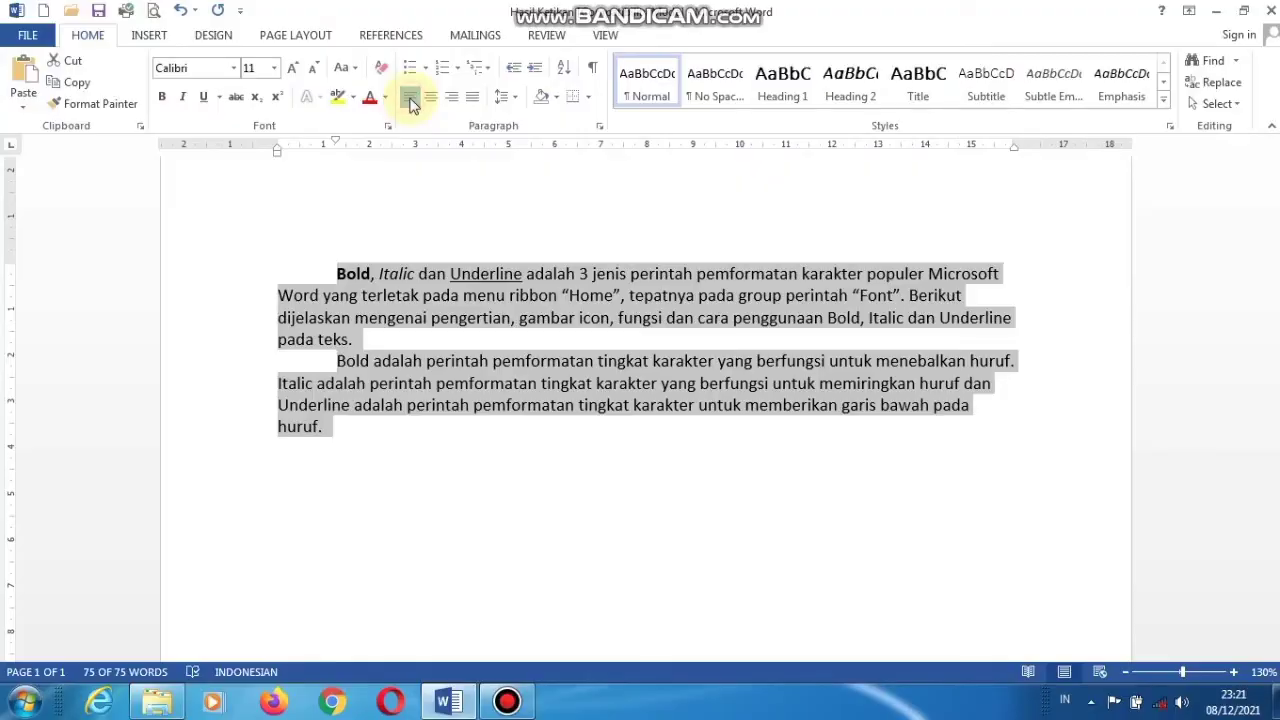
pyautogui.hotkey('ctrl', 'j')
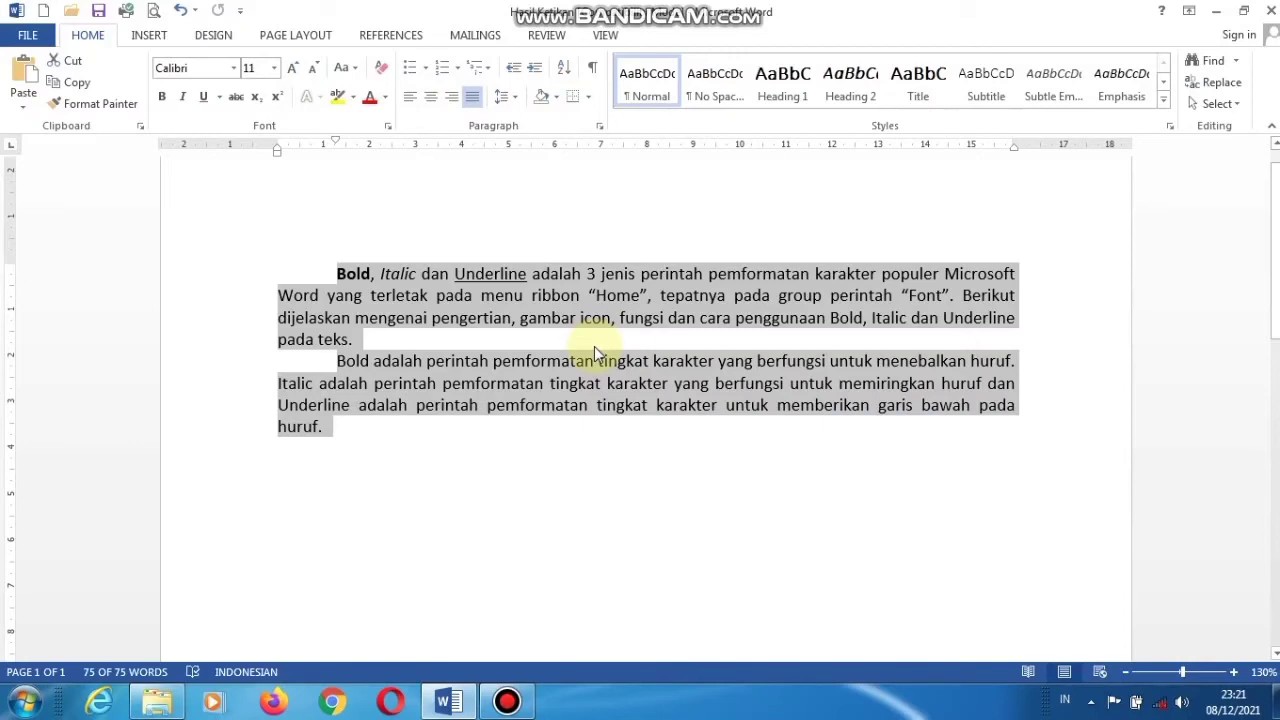
pyautogui.hotkey('ctrl', 'l')
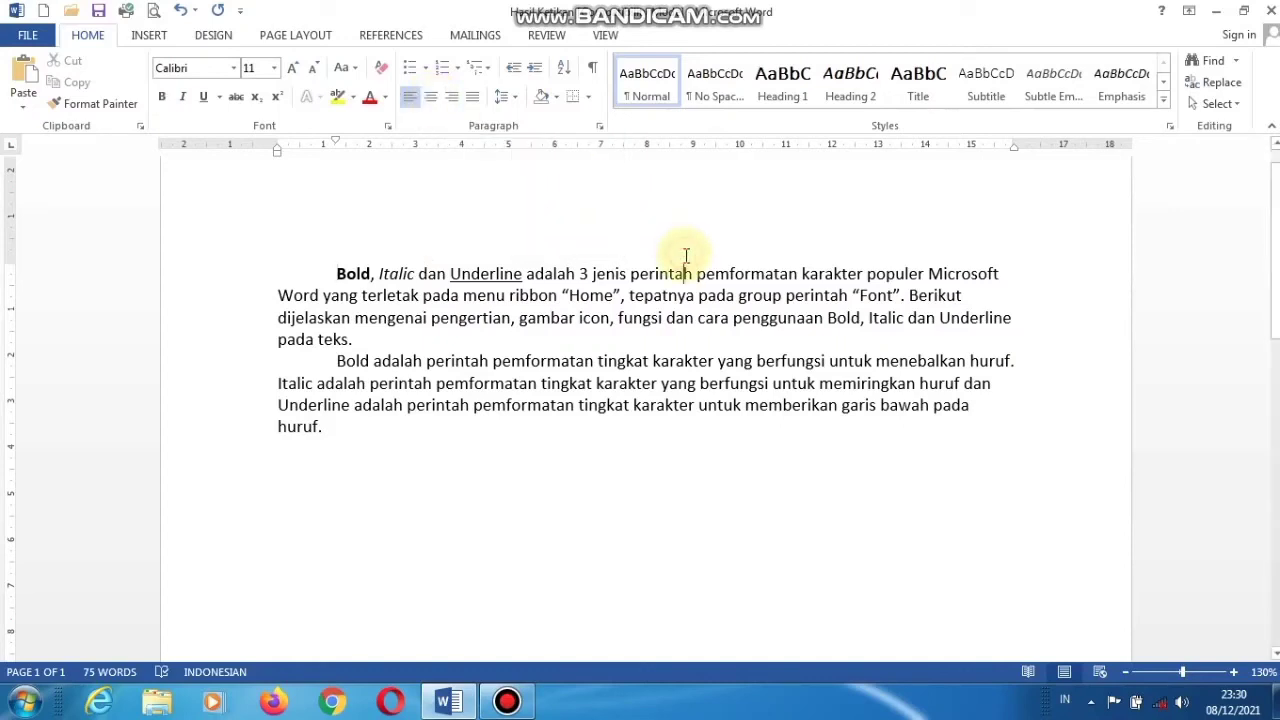
# Insert the bold heading "Fungsi daripada 3 Icon Penting" above the first paragraph, with a blank line between them.
pyautogui.click(337, 273)
pyautogui.press('Return')
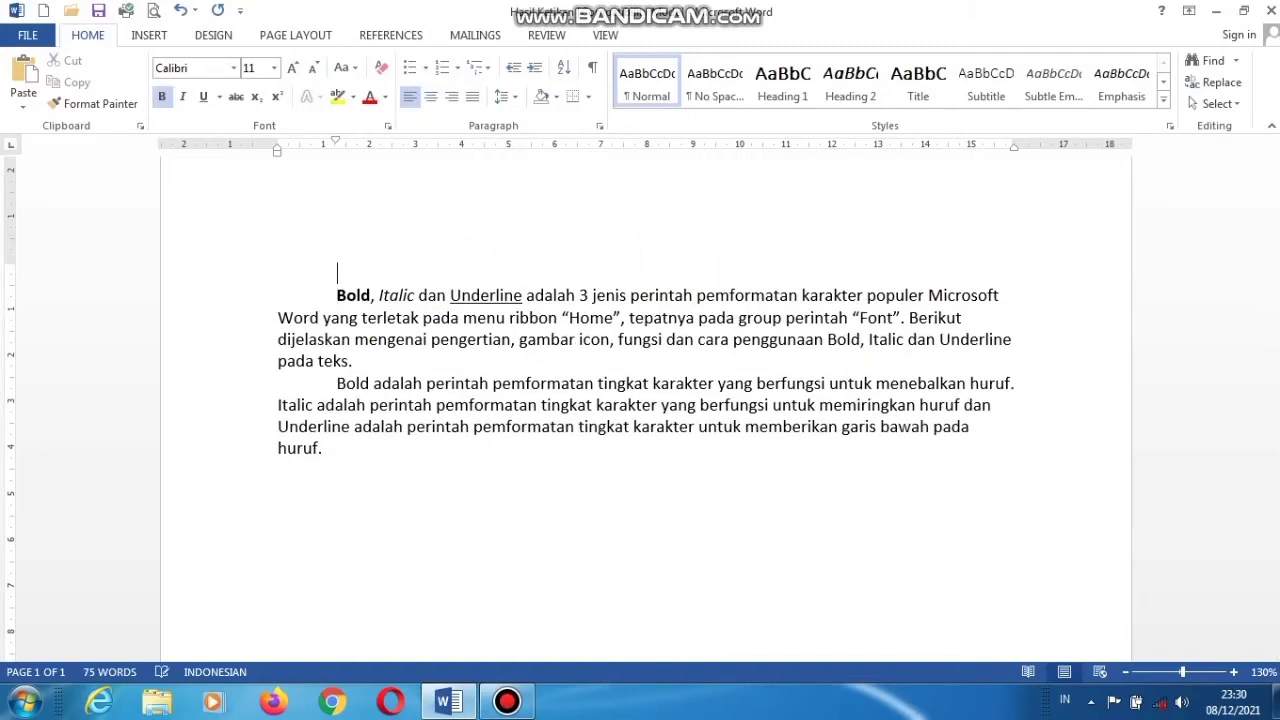
pyautogui.press('Return')
pyautogui.press('Return')
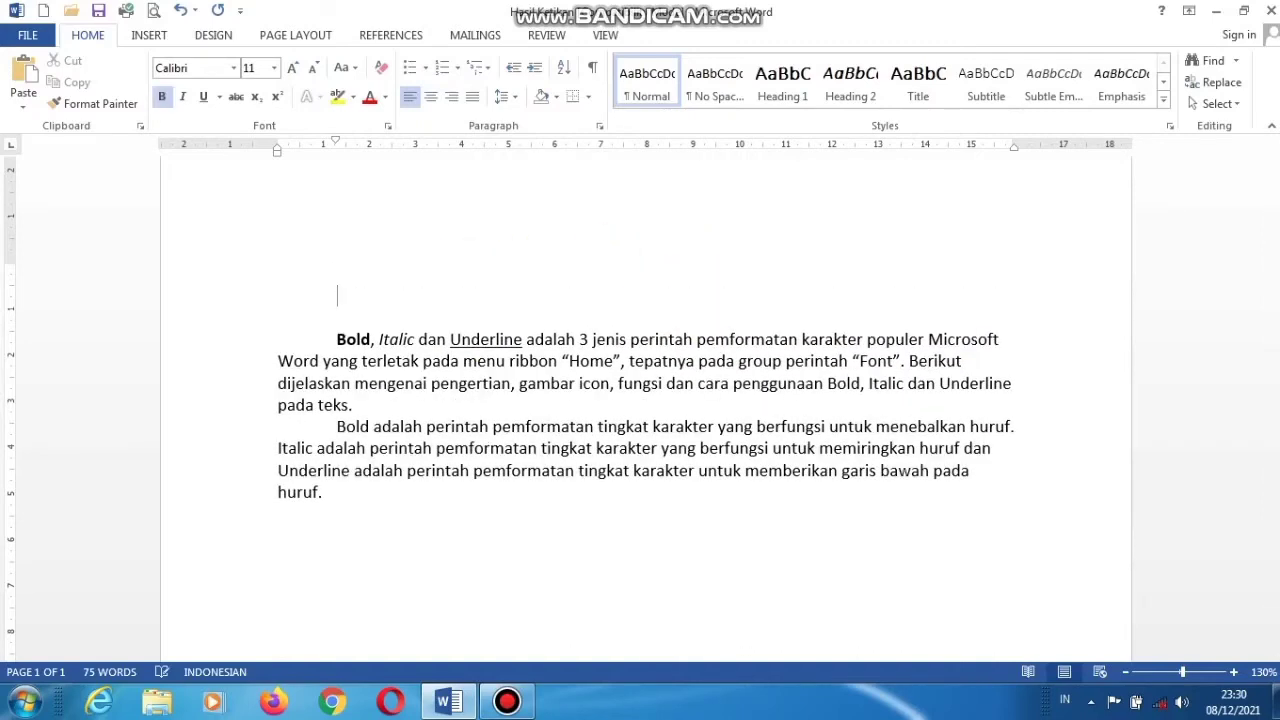
pyautogui.press('BackSpace')
pyautogui.write('fUNGS')
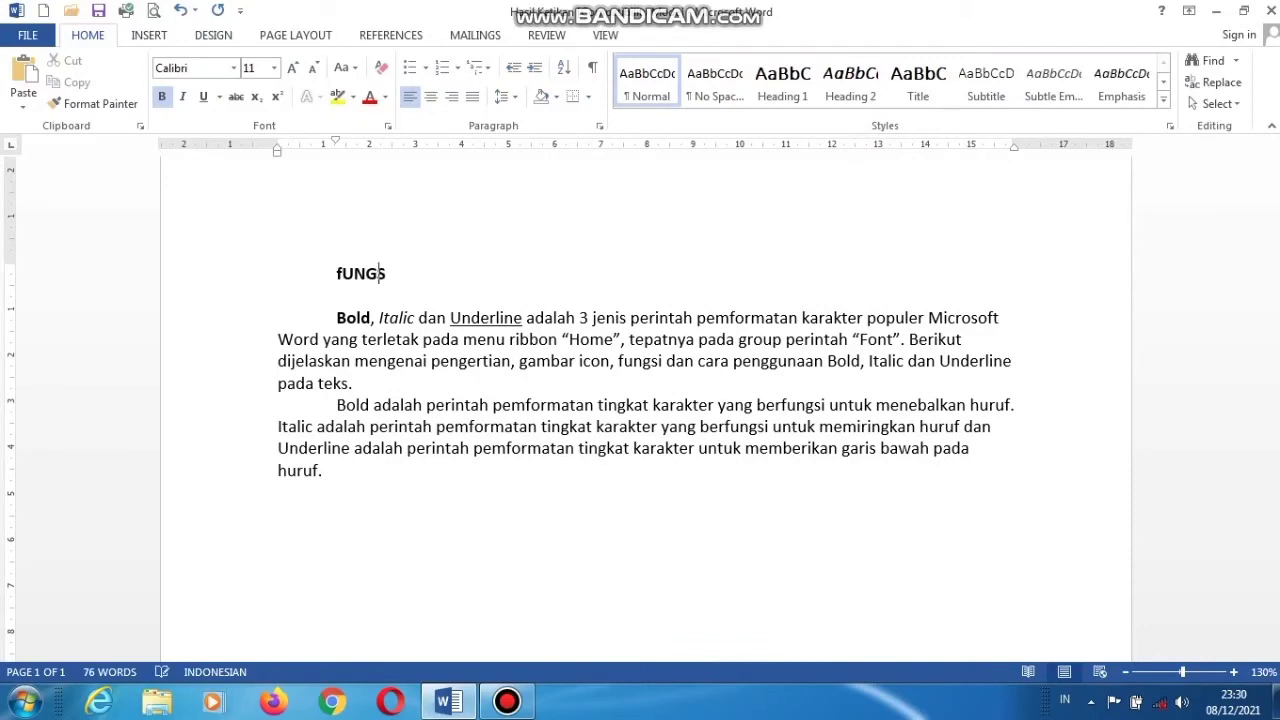
pyautogui.write('I daripa')
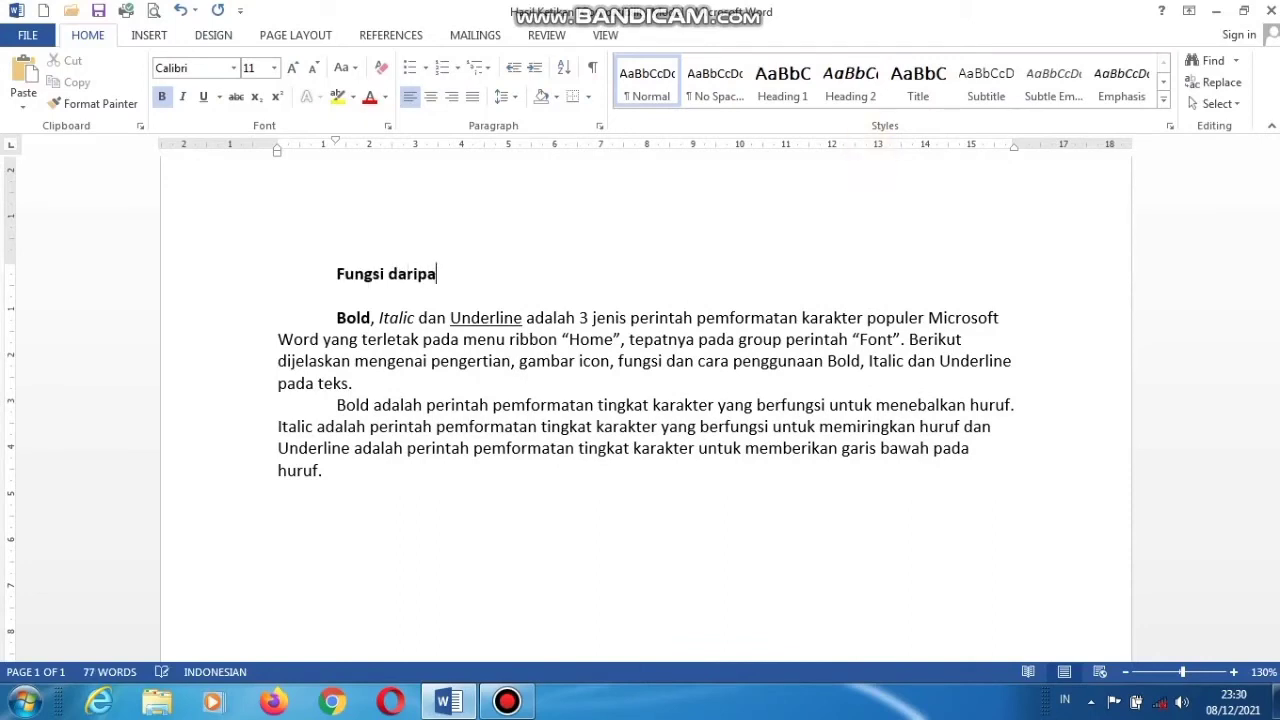
pyautogui.write('da 3 Icon Penting')
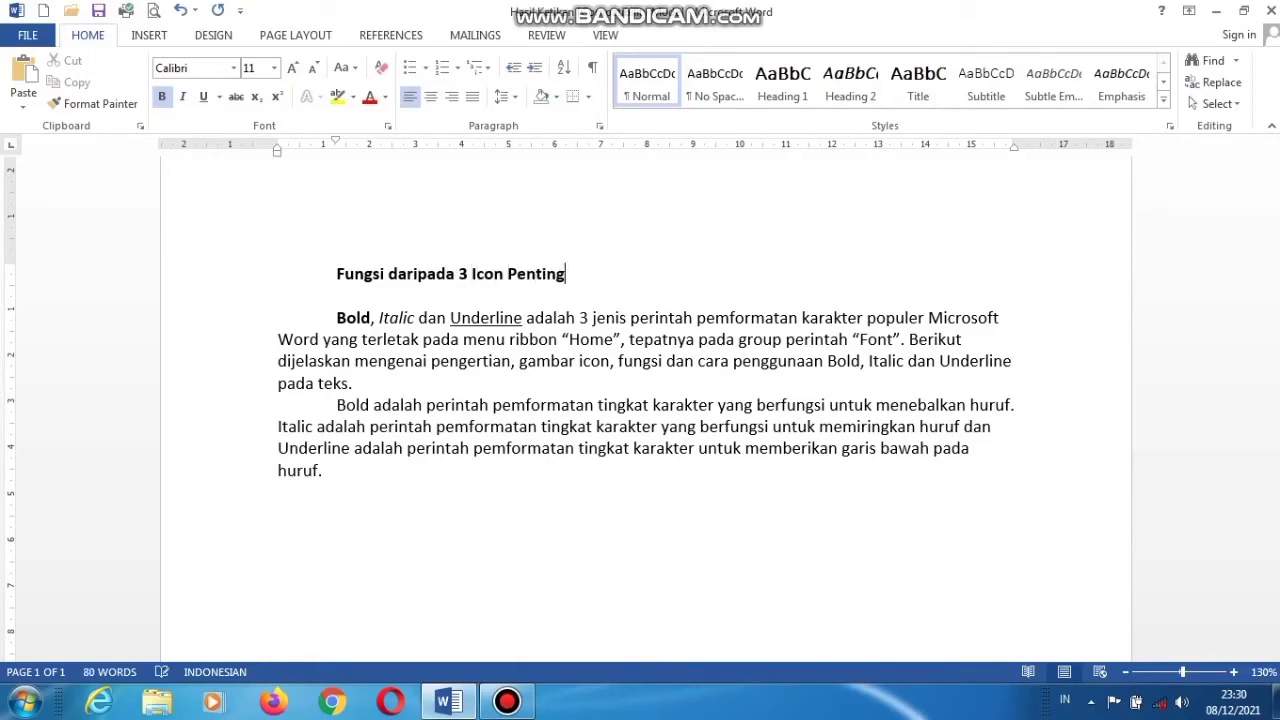
# Remove the first-line indent of the heading "Fungsi daripada 3 Icon Penting" and center it.
pyautogui.click(337, 274)
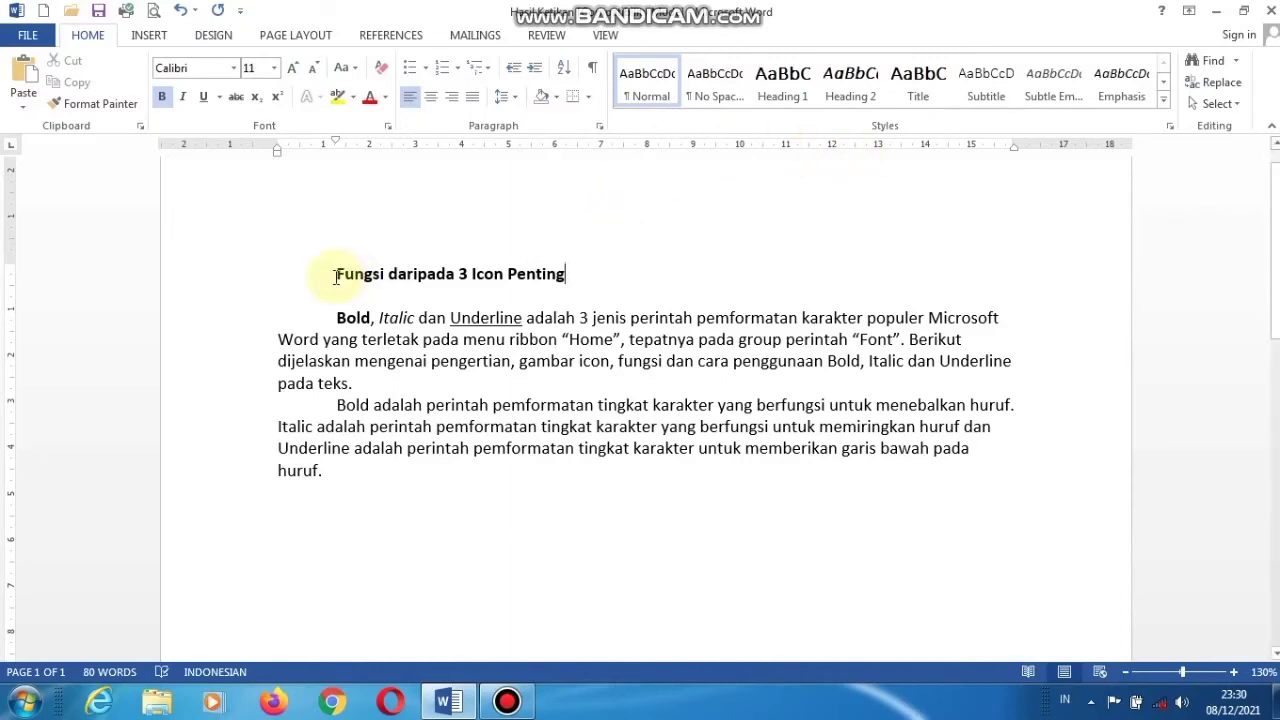
pyautogui.press('BackSpace')
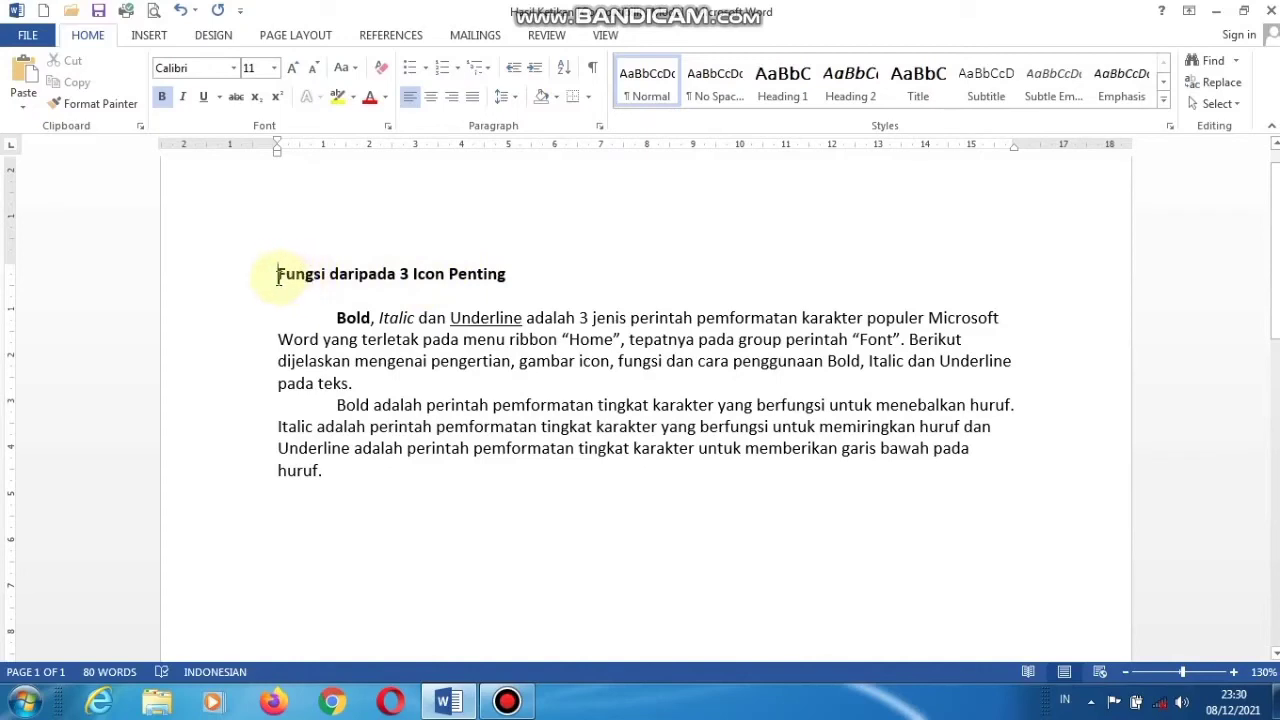
pyautogui.moveTo(278, 275); pyautogui.dragTo(507, 273)
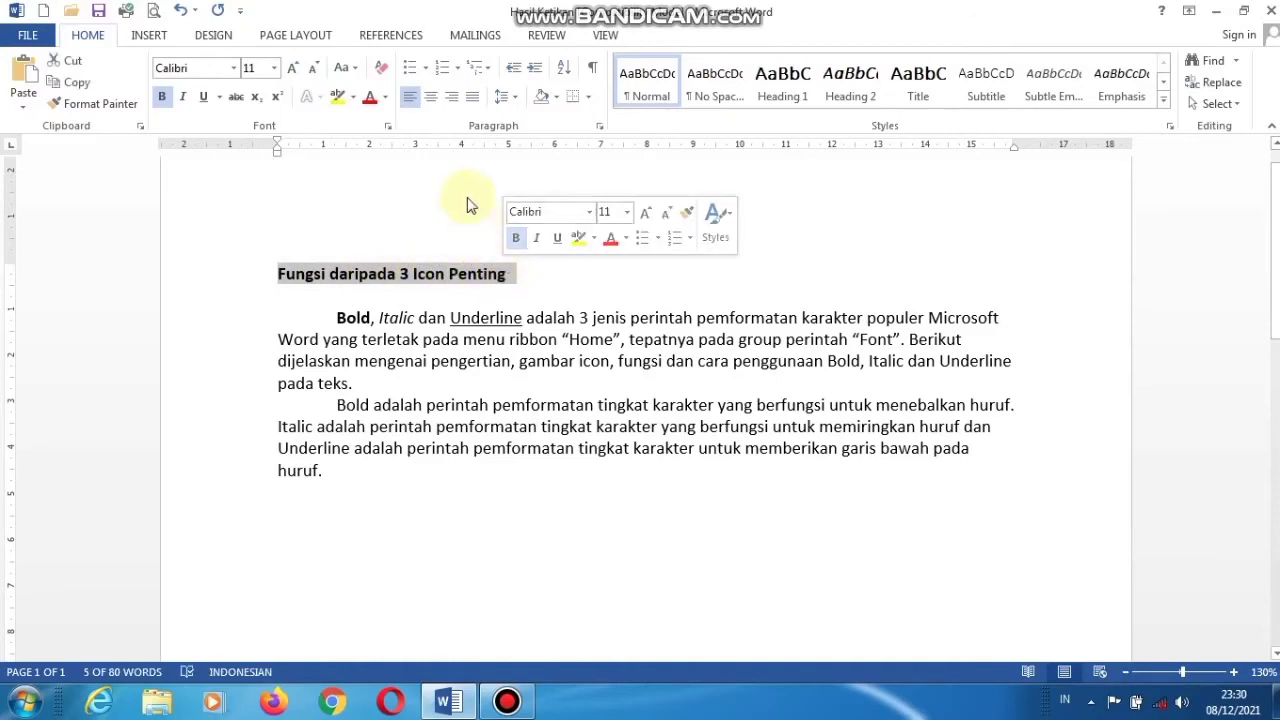
pyautogui.click(433, 106)
pyautogui.click(433, 107)
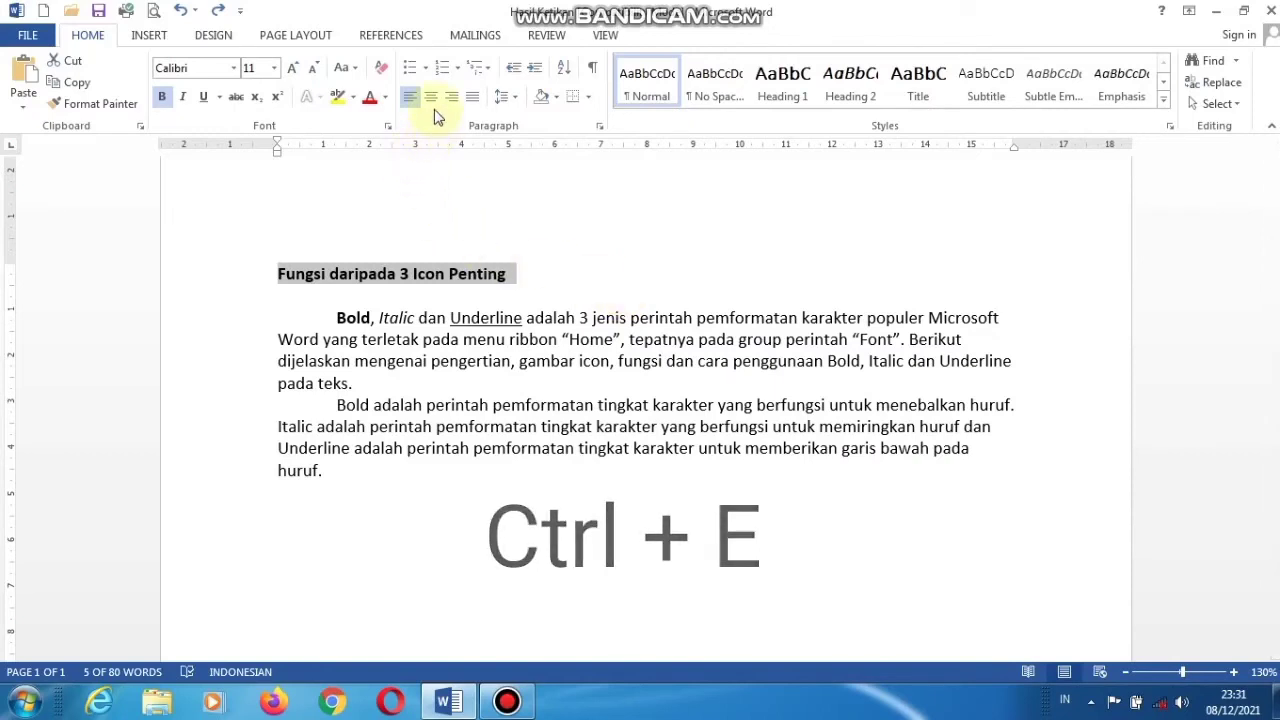
pyautogui.hotkey('ctrl', 'e')
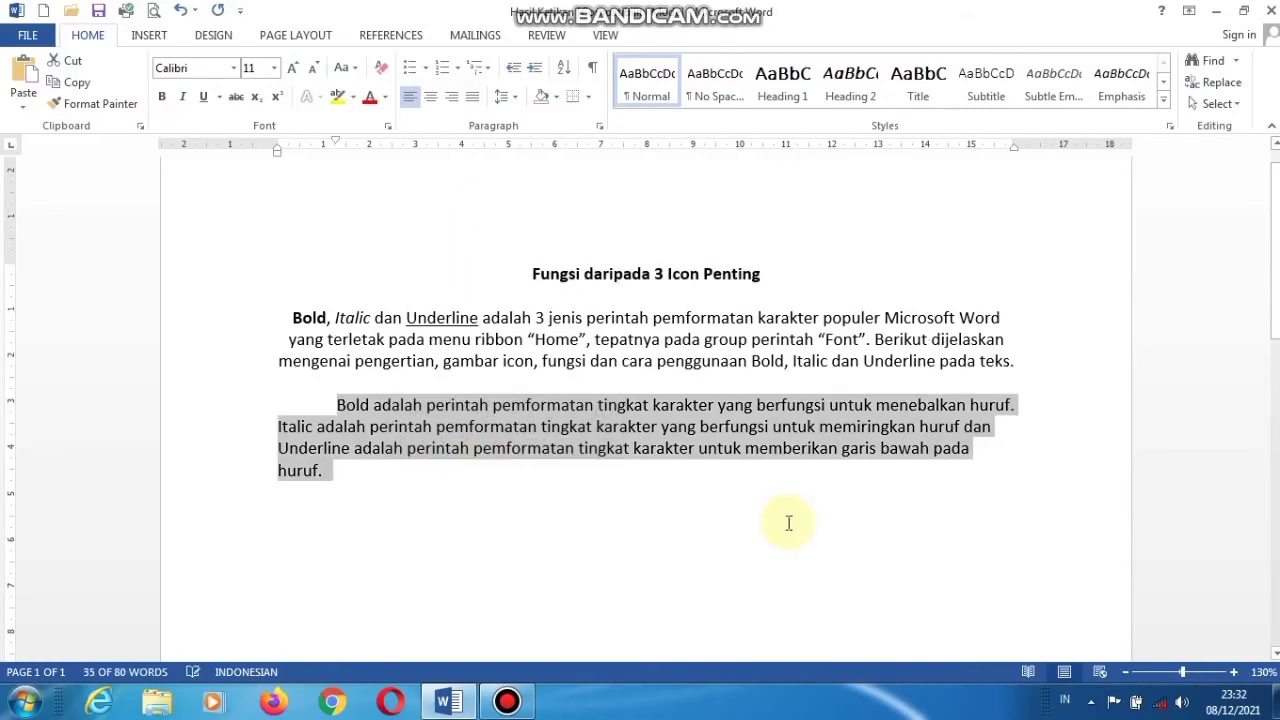
# Center the second body paragraph and set it back to left alignment.
pyautogui.click(772, 508)
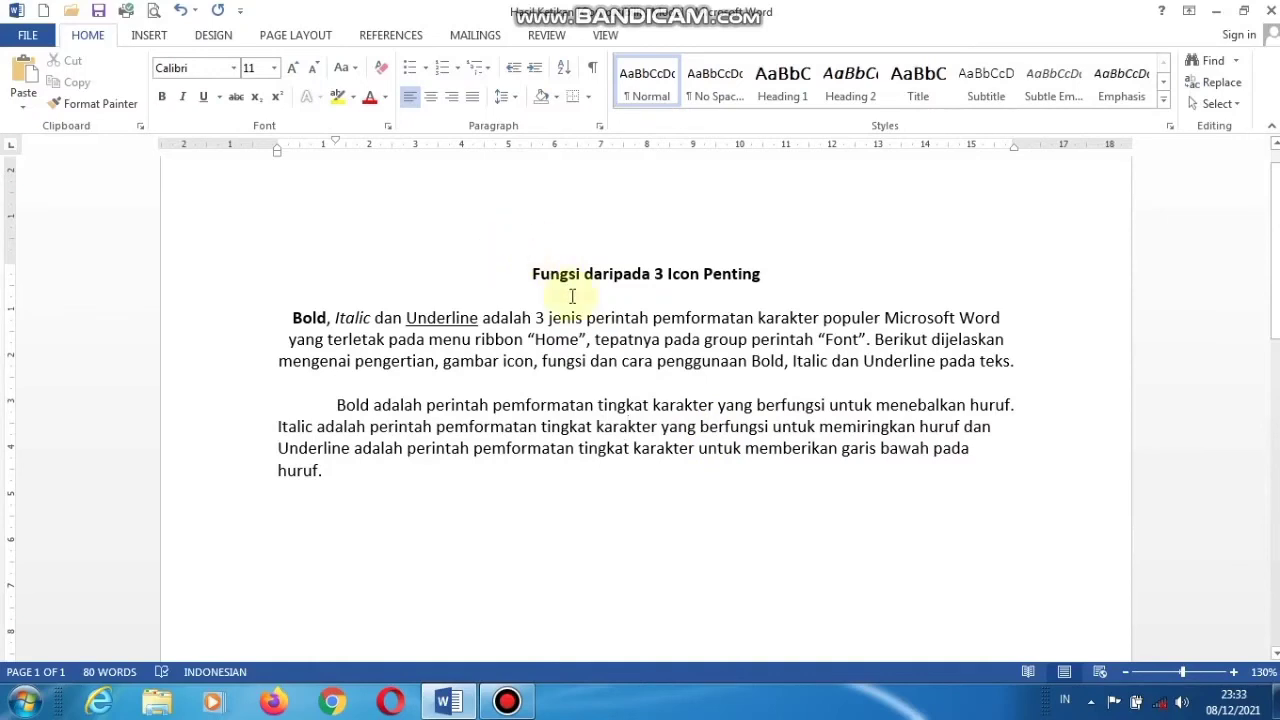
pyautogui.click(432, 98)
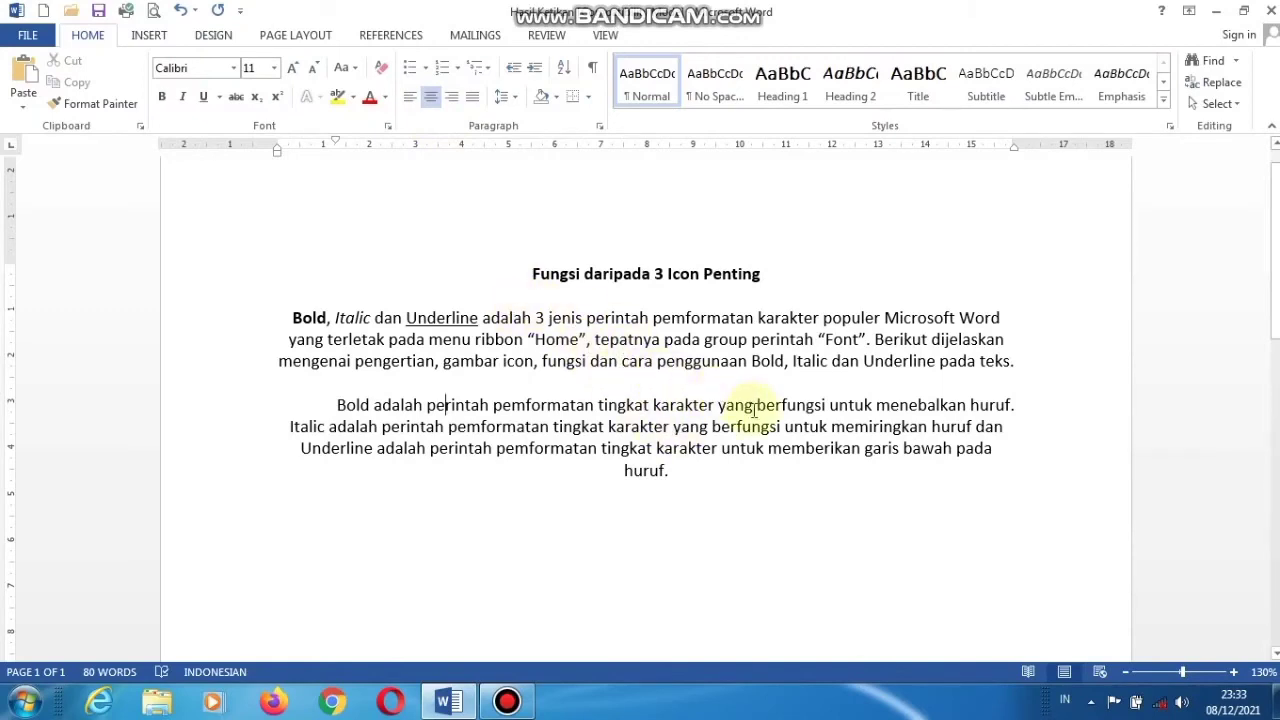
pyautogui.click(673, 428)
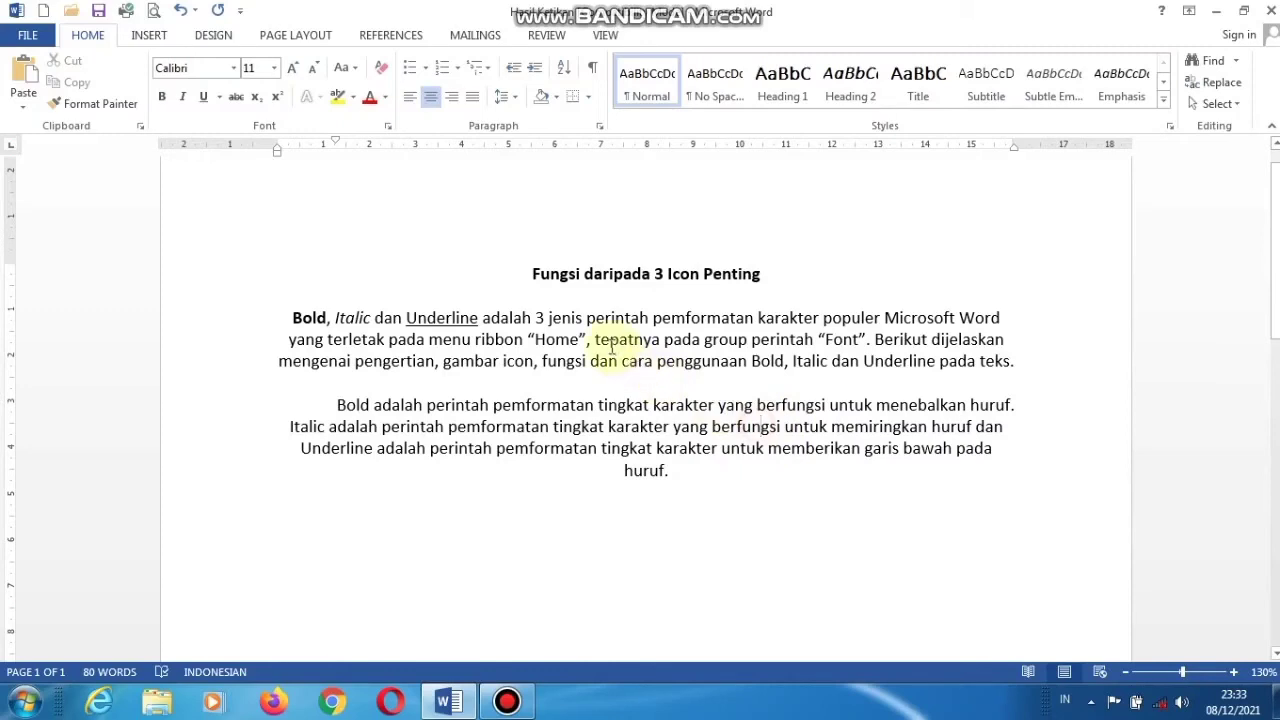
pyautogui.click(410, 98)
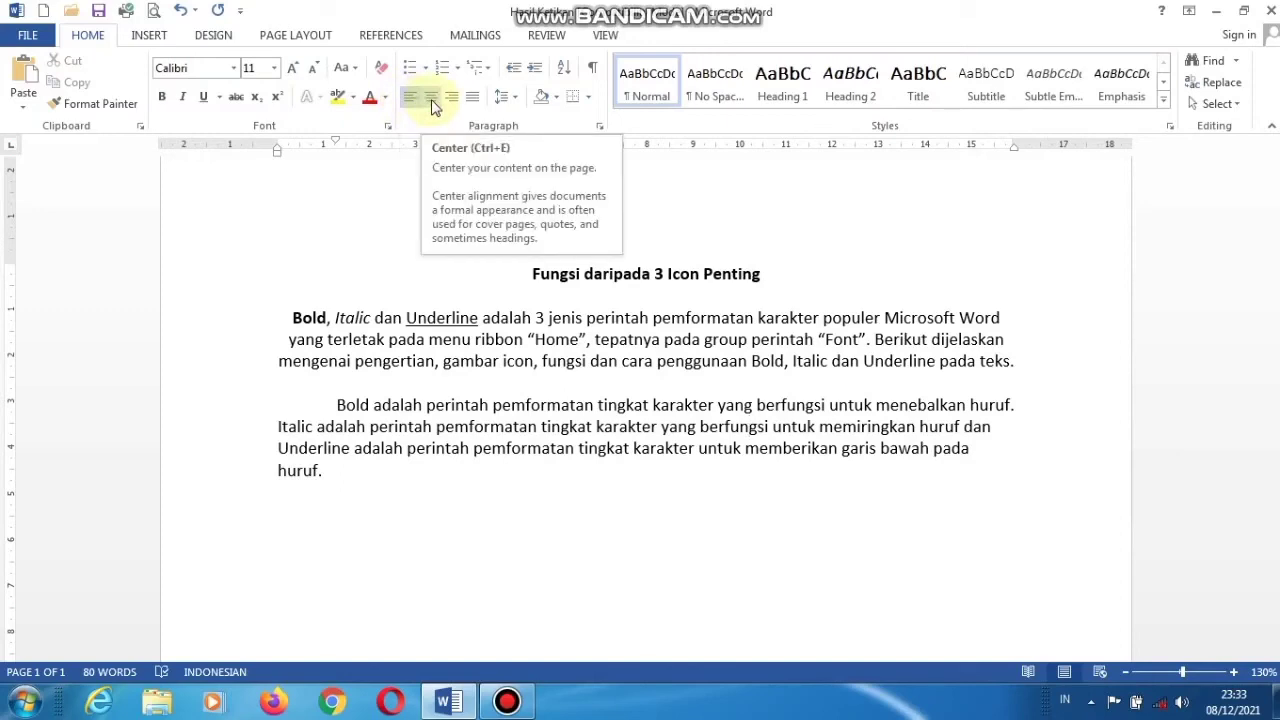
pyautogui.click(432, 101)
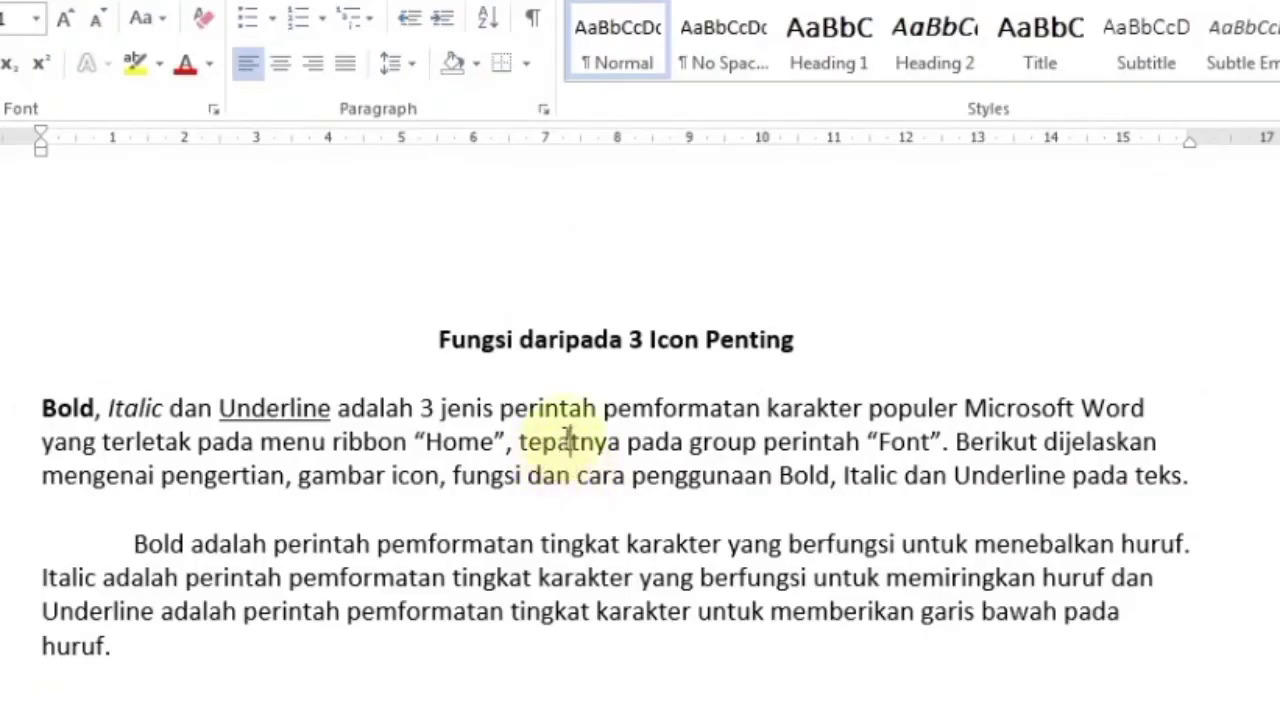
# Right-align both body paragraphs below the heading.
pyautogui.click(569, 441)
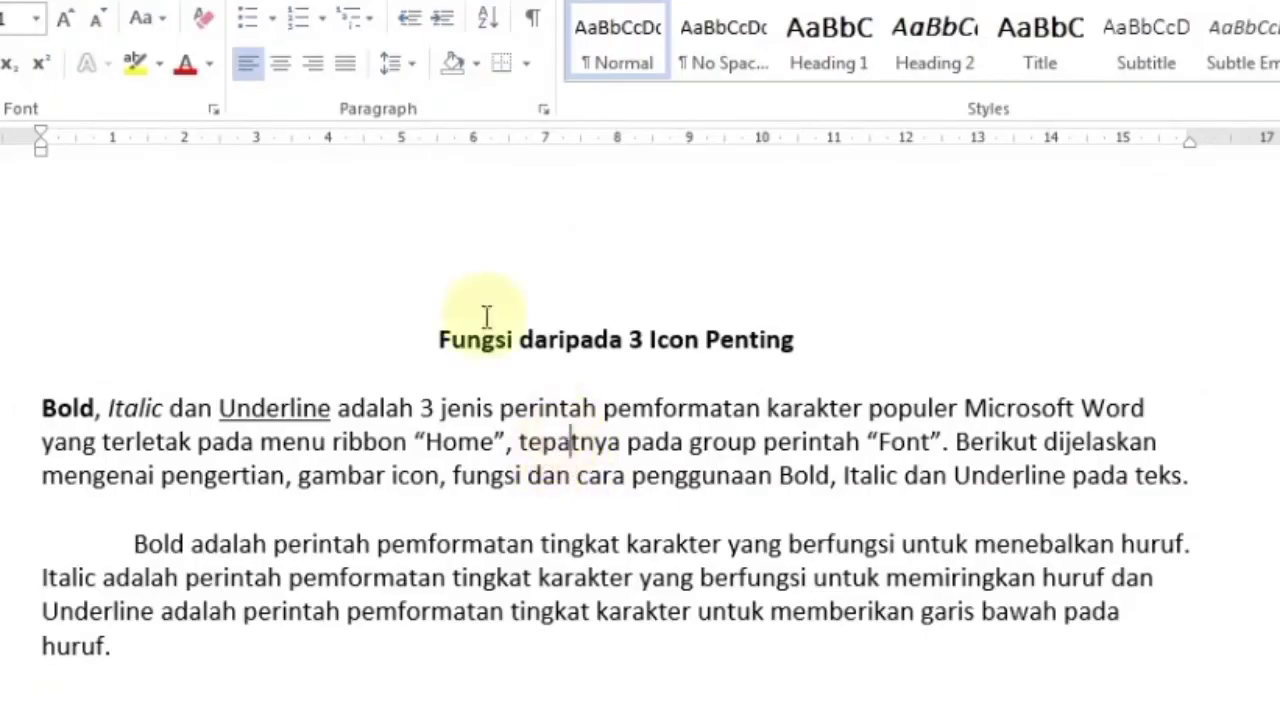
pyautogui.click(314, 72)
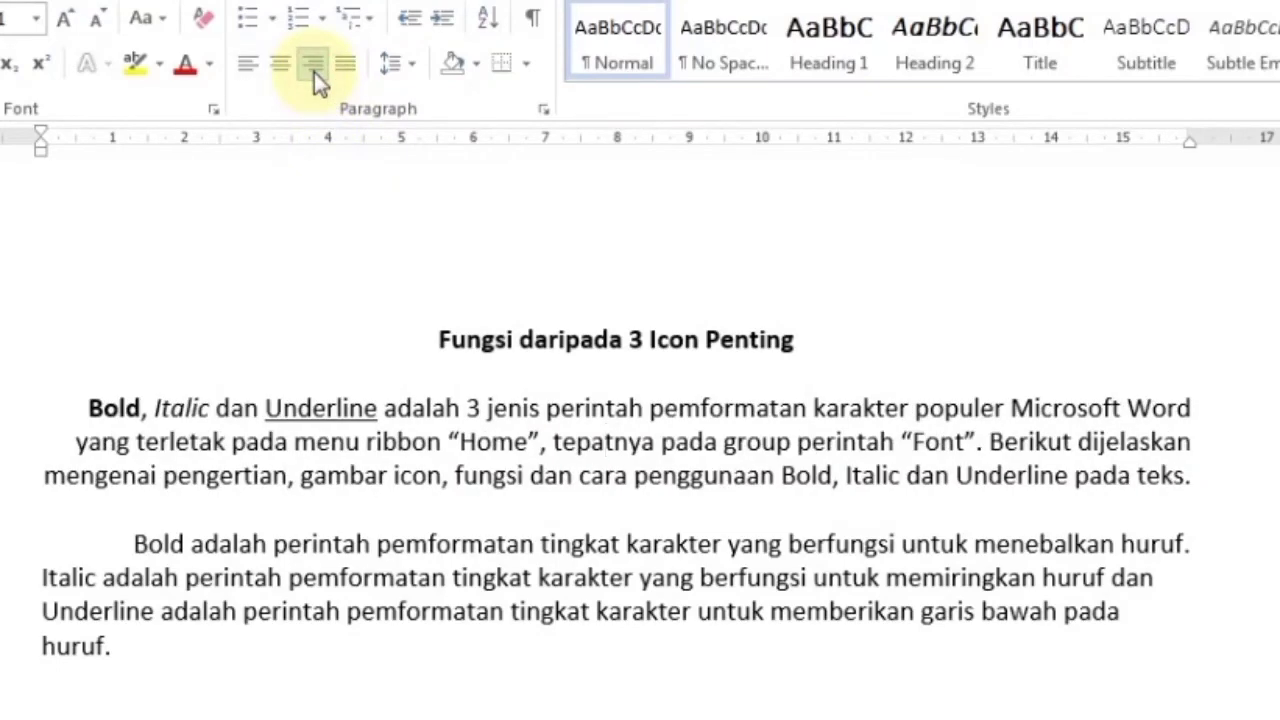
pyautogui.click(494, 577)
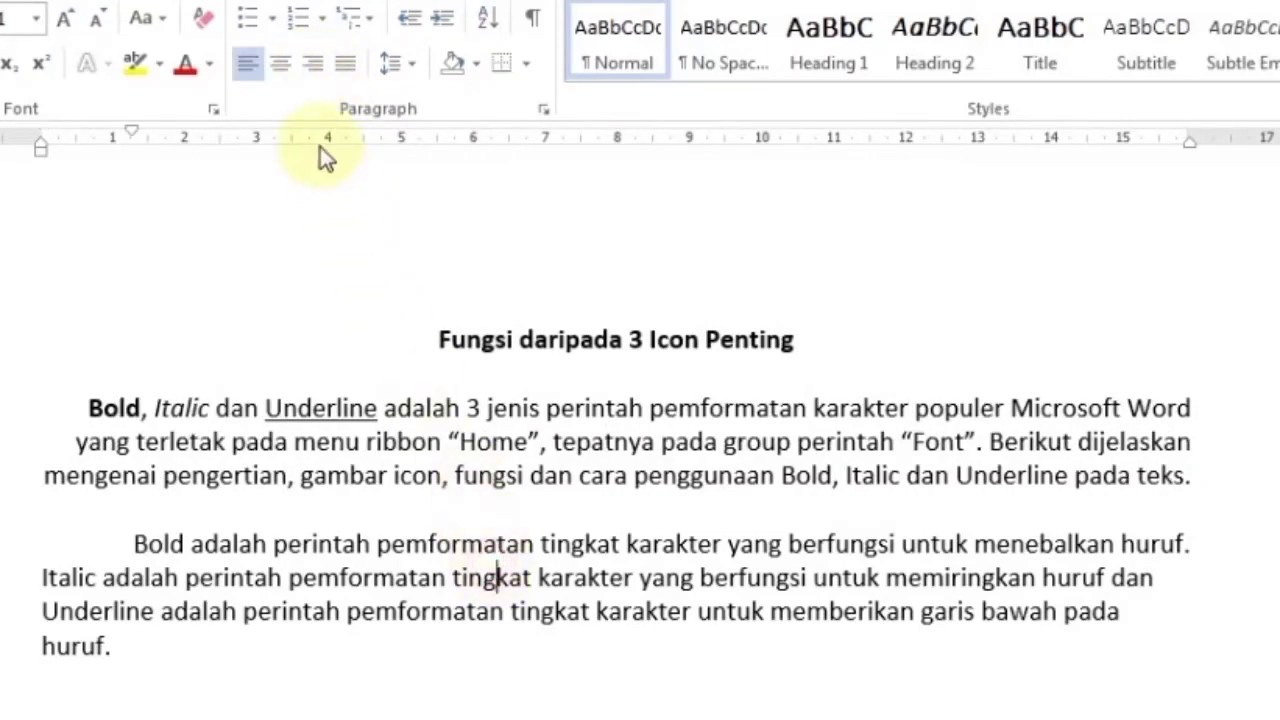
pyautogui.click(314, 68)
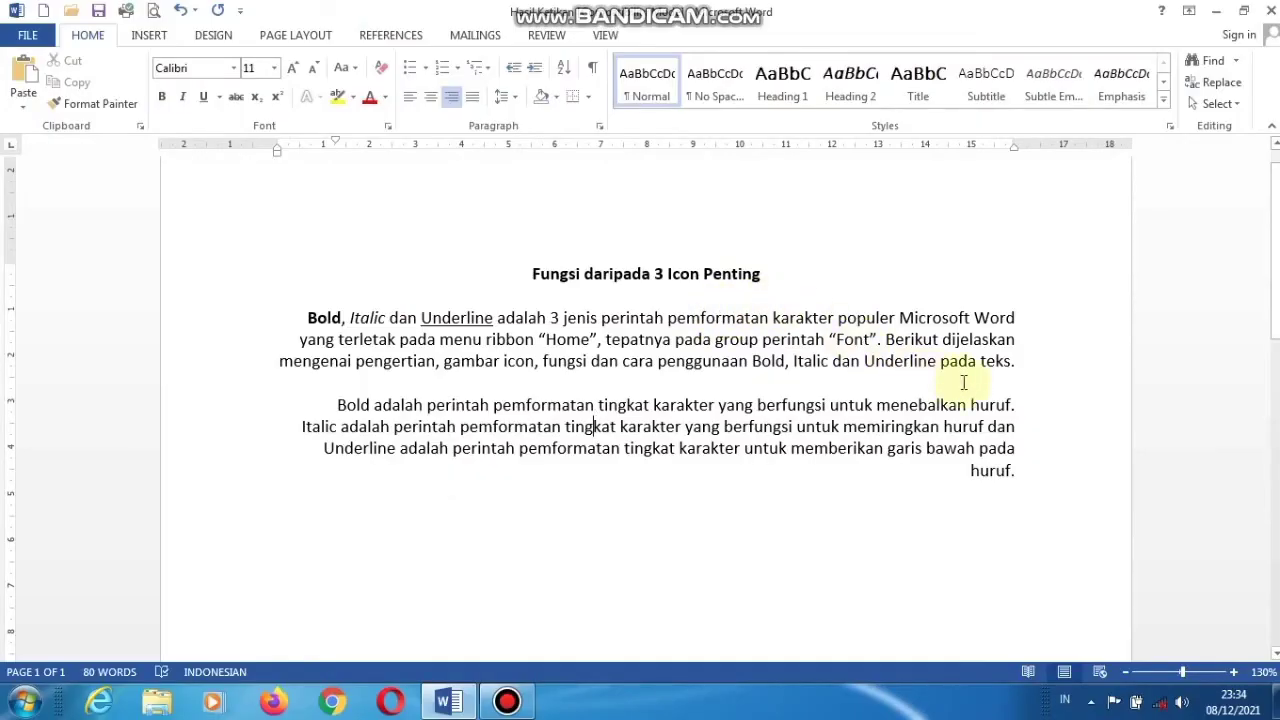
# Add a right-aligned, non-bold line "Makassar, 14 Juni 2021" above the heading, followed by a blank line.
pyautogui.press('Return')
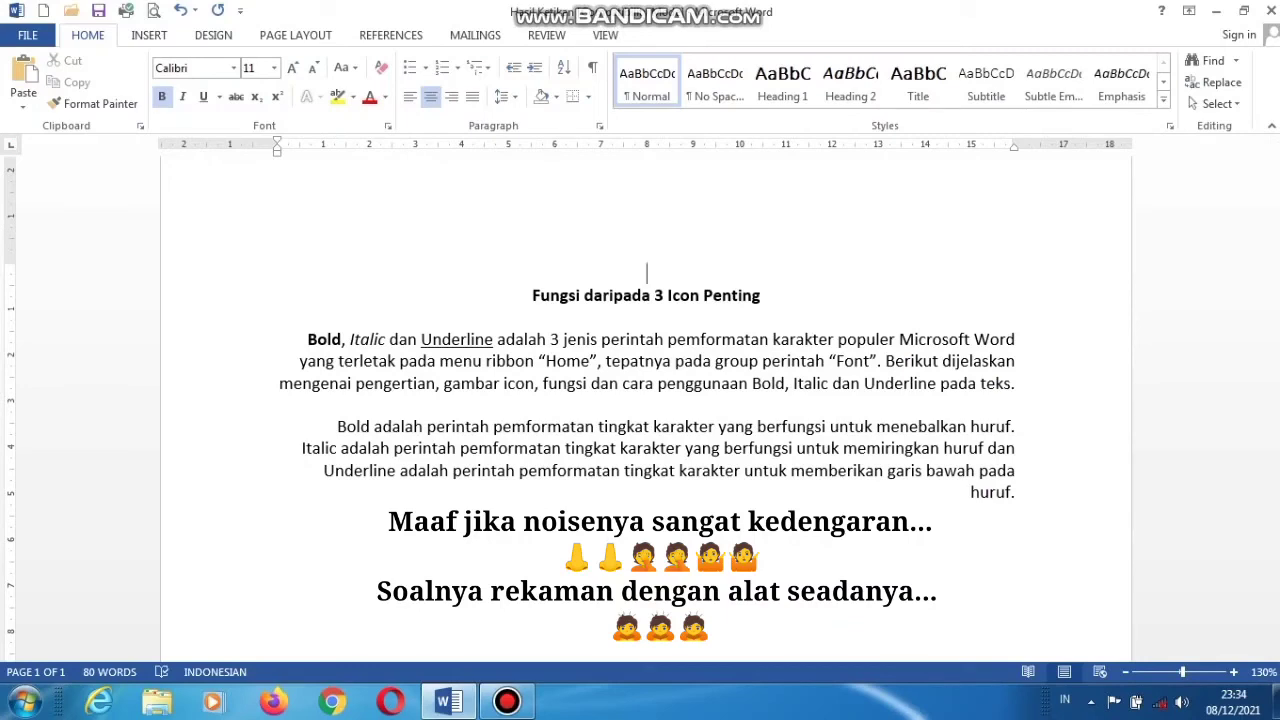
pyautogui.write('M')
pyautogui.press('BackSpace')
pyautogui.hotkey('ctrl', 'b')
pyautogui.write('Makass')
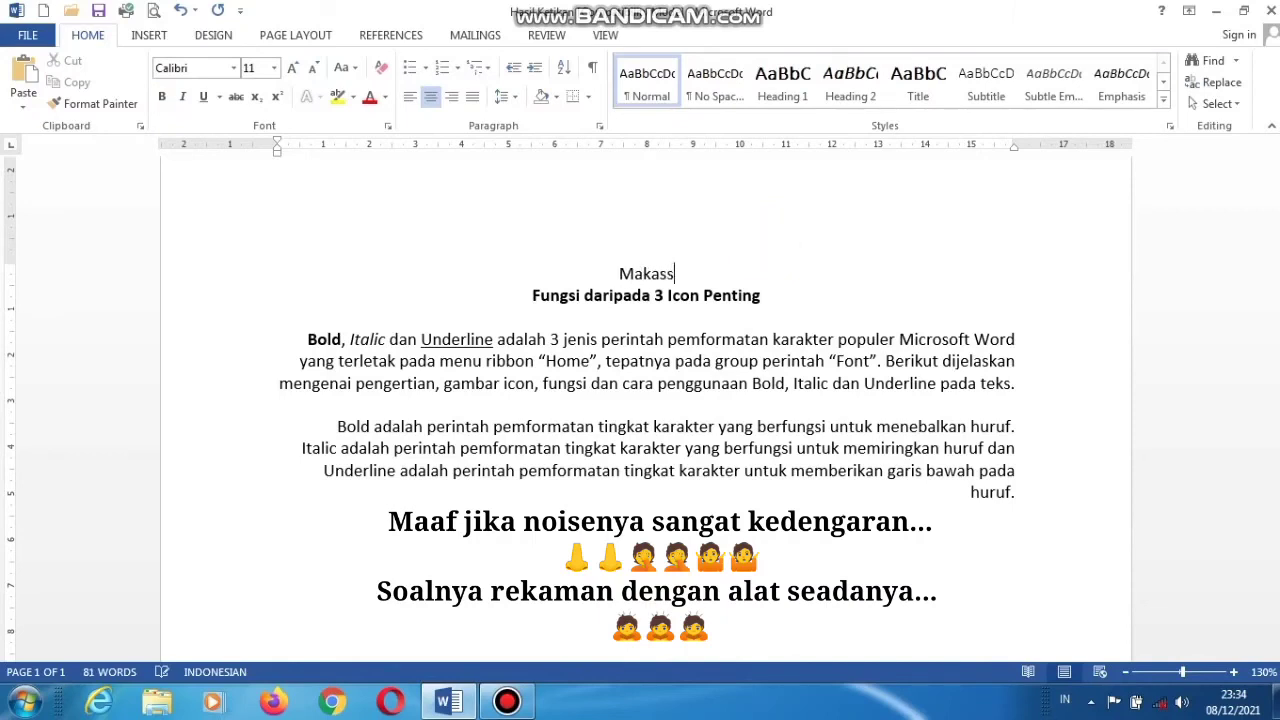
pyautogui.write('ar, 14')
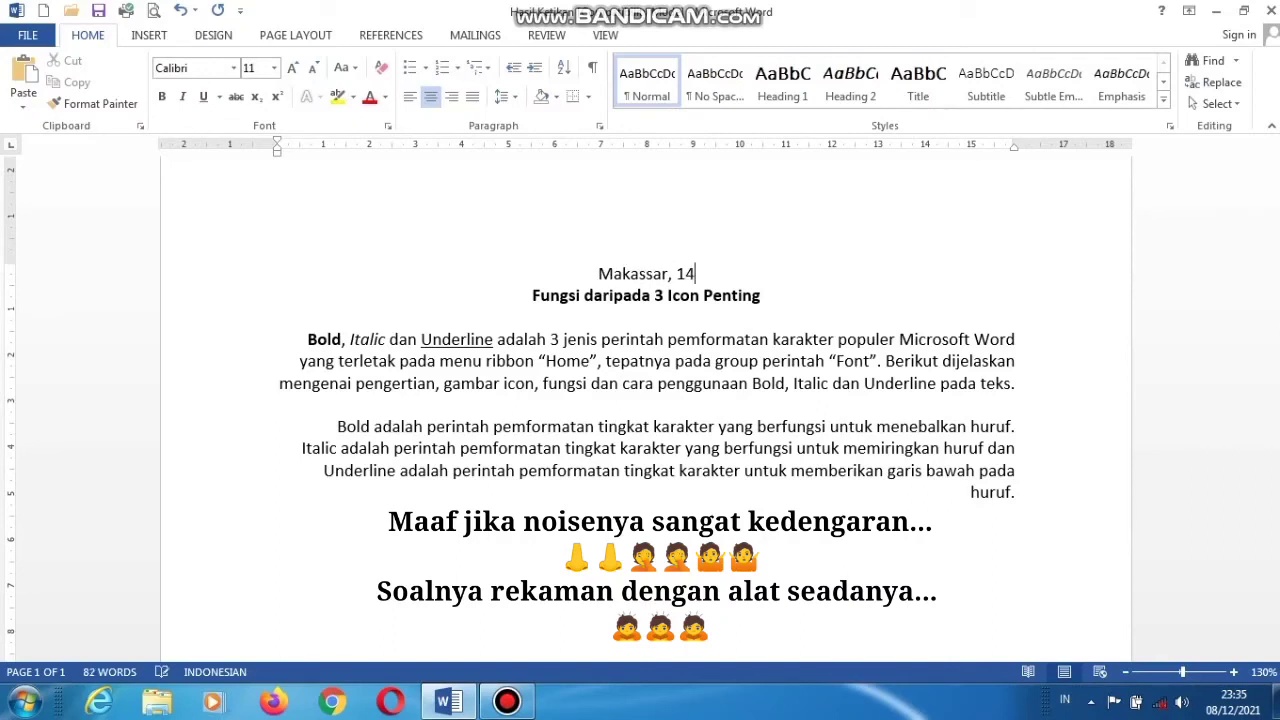
pyautogui.write(' Juni')
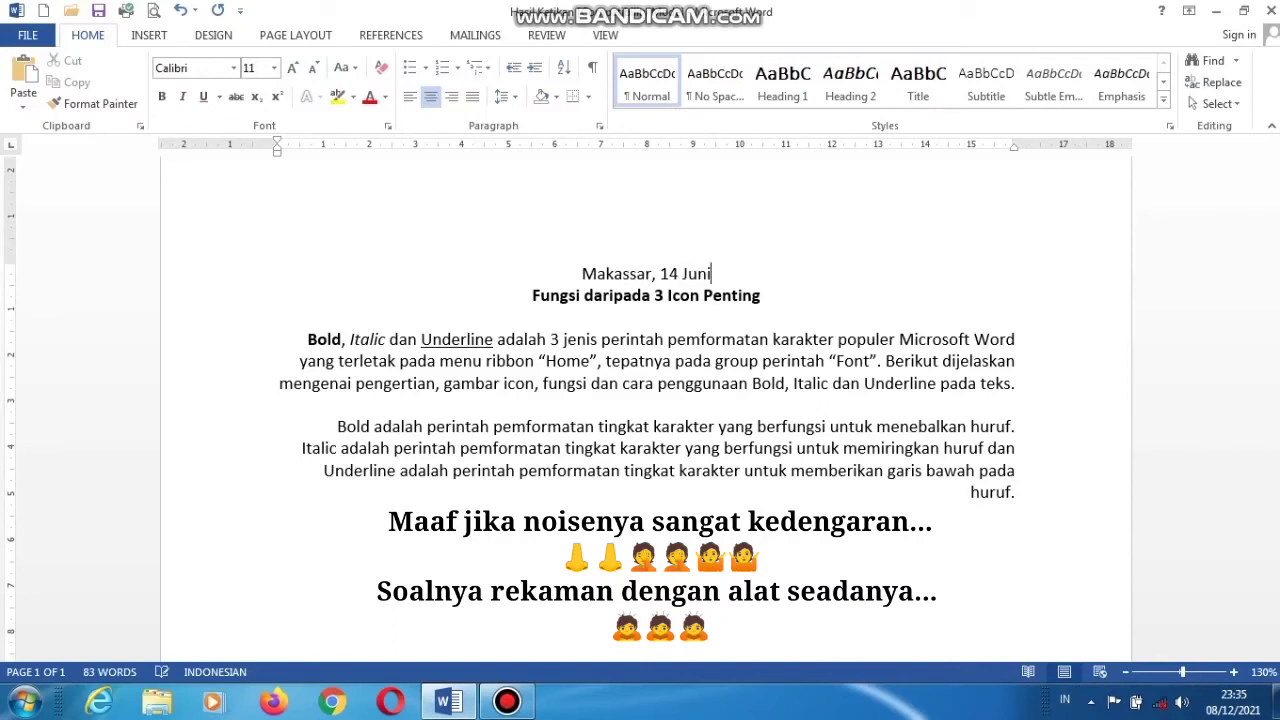
pyautogui.write(' 2021')
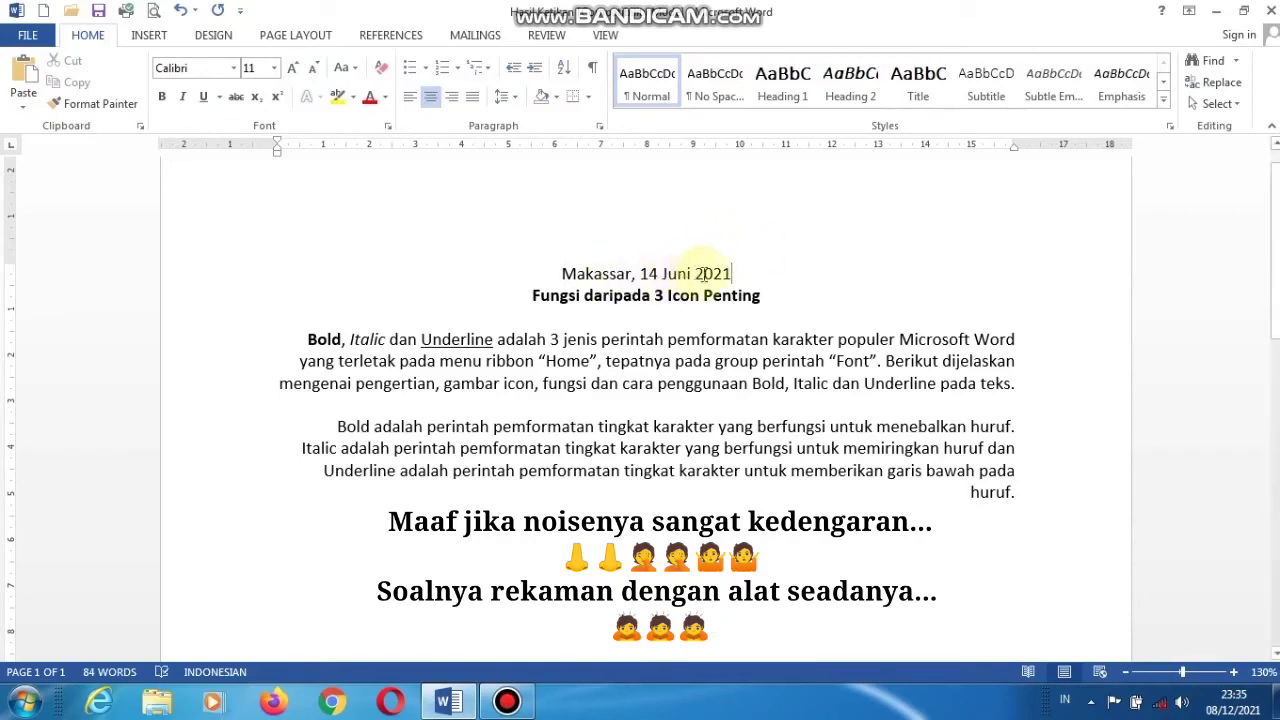
pyautogui.click(453, 99)
pyautogui.press('Return')
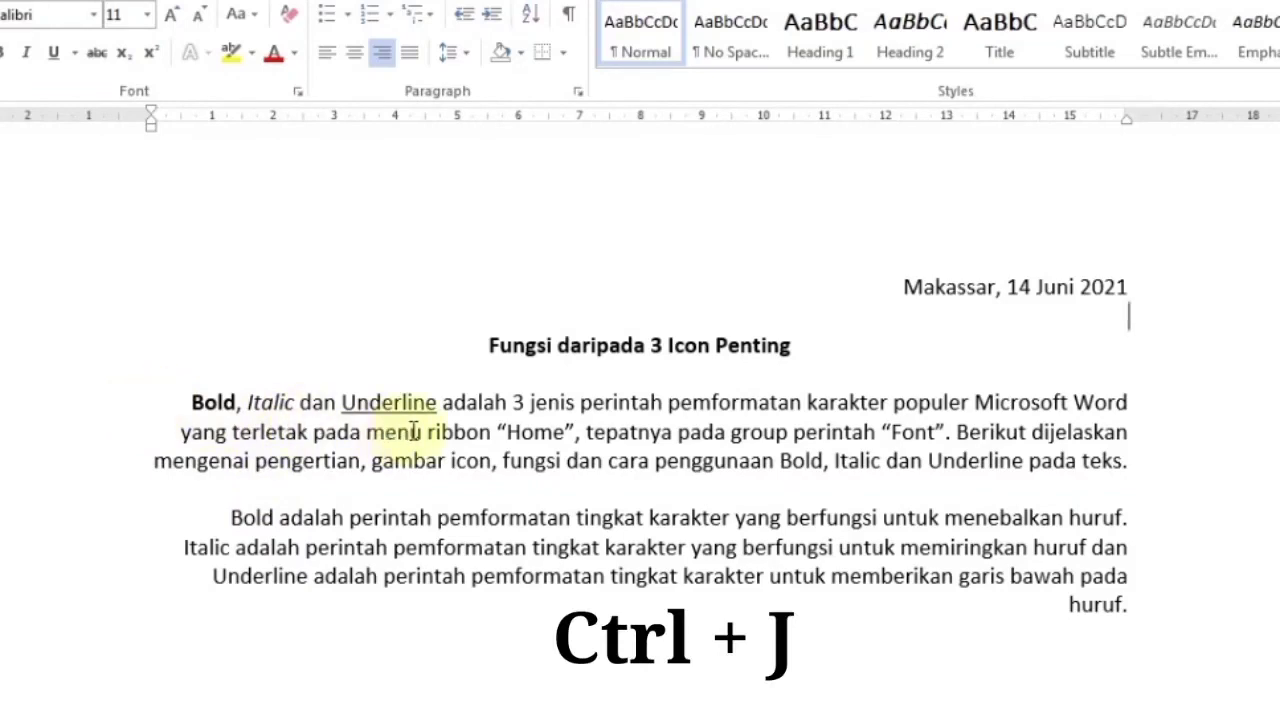
# Justify both body paragraphs below the heading.
pyautogui.click(566, 432)
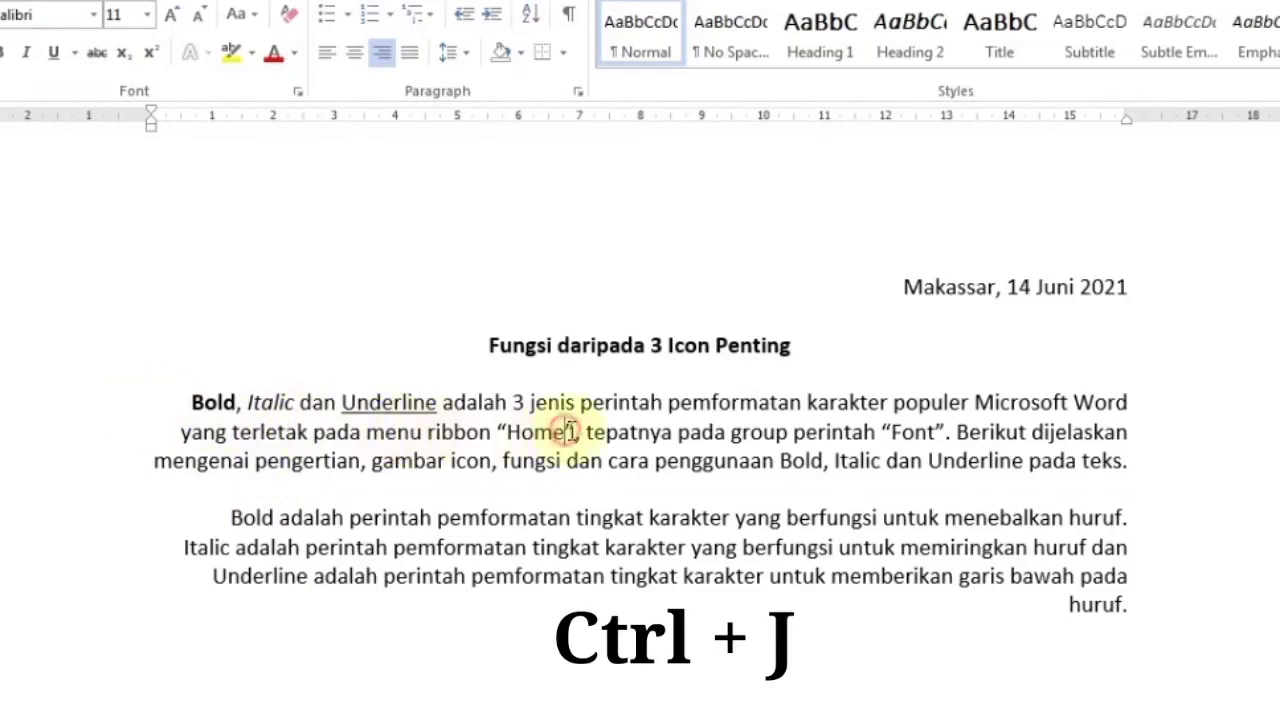
pyautogui.click(410, 54)
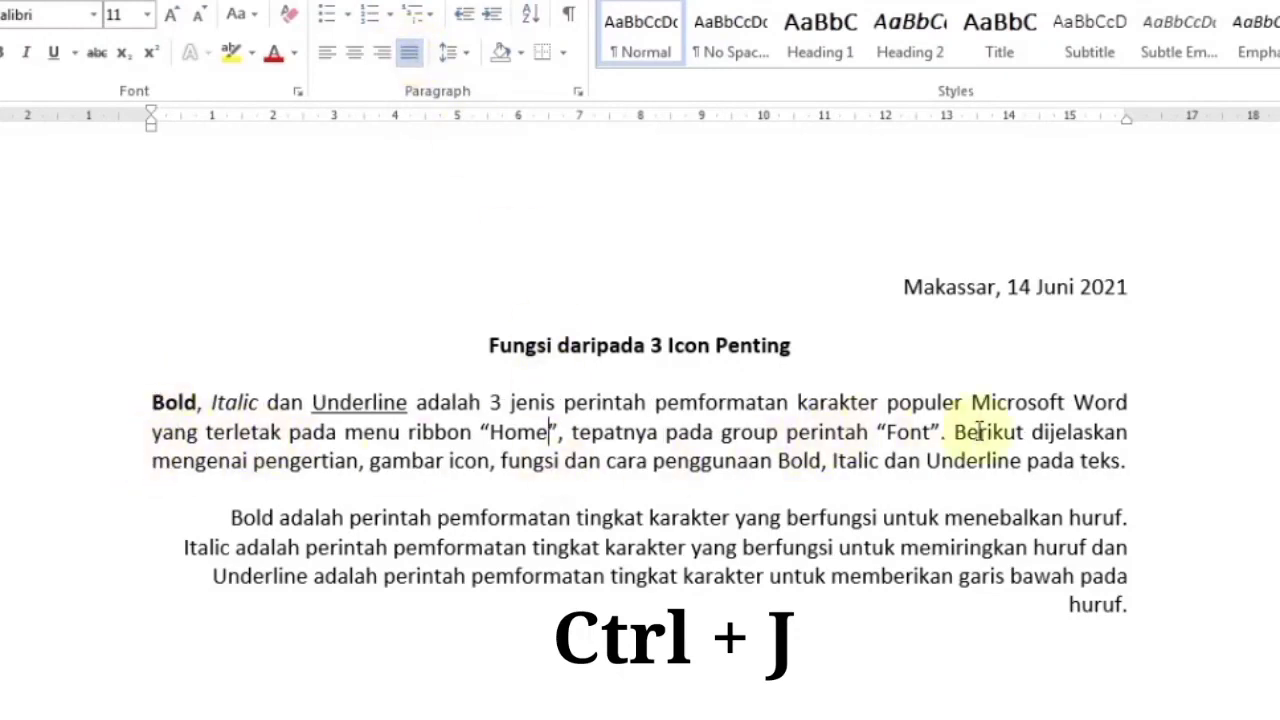
pyautogui.click(708, 547)
pyautogui.click(410, 57)
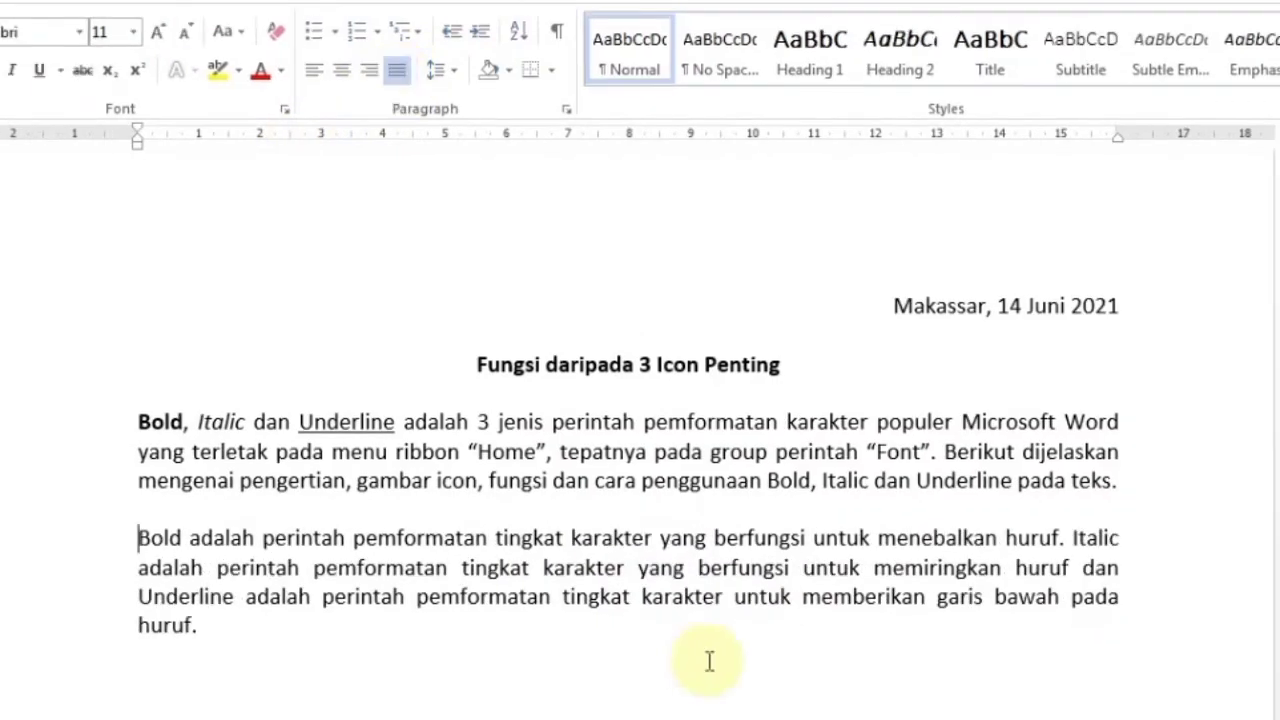